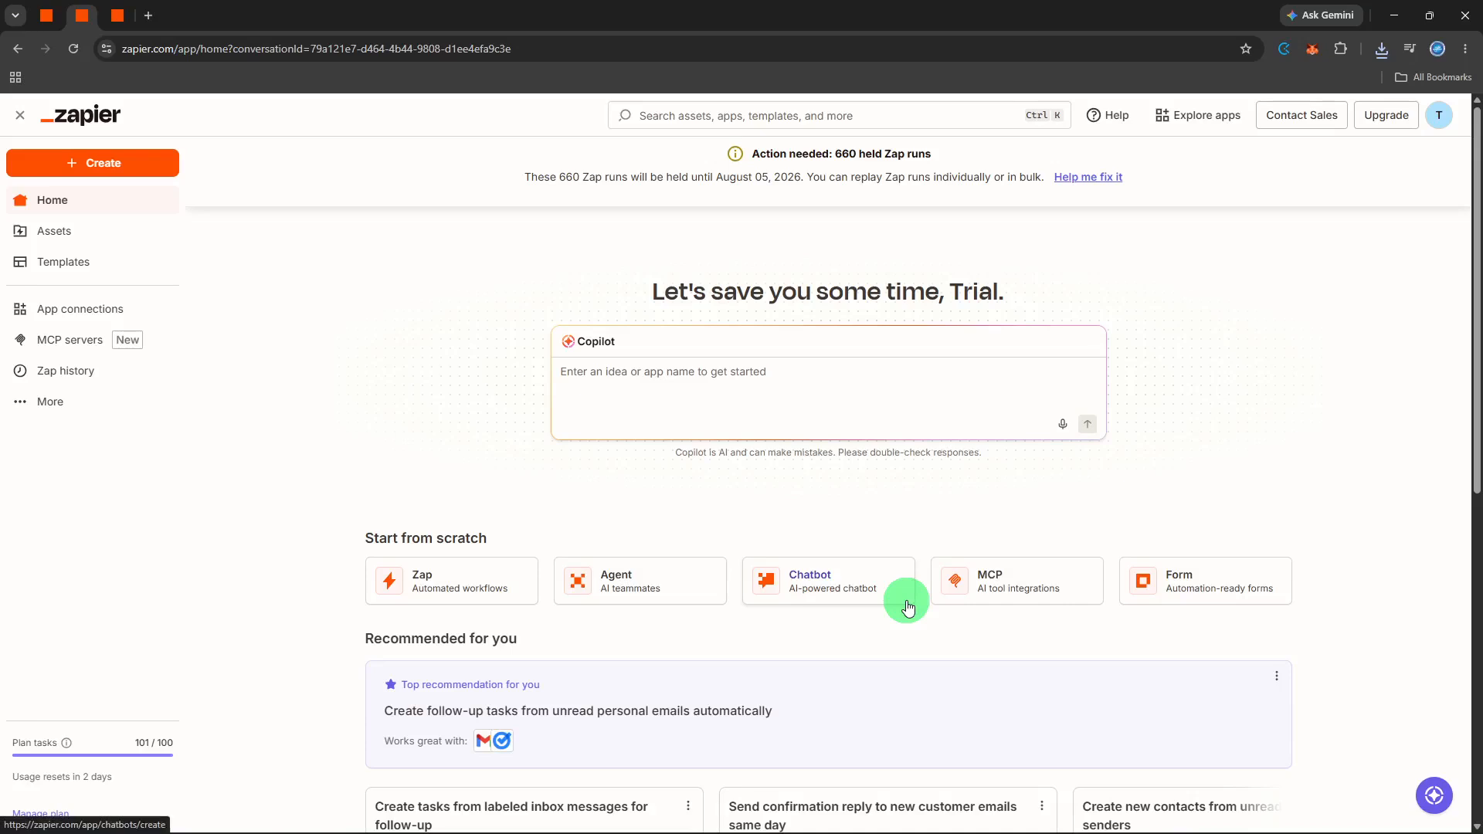
- Create a new Zap workflow and choose Google Sheets as the trigger app
click(139, 170)
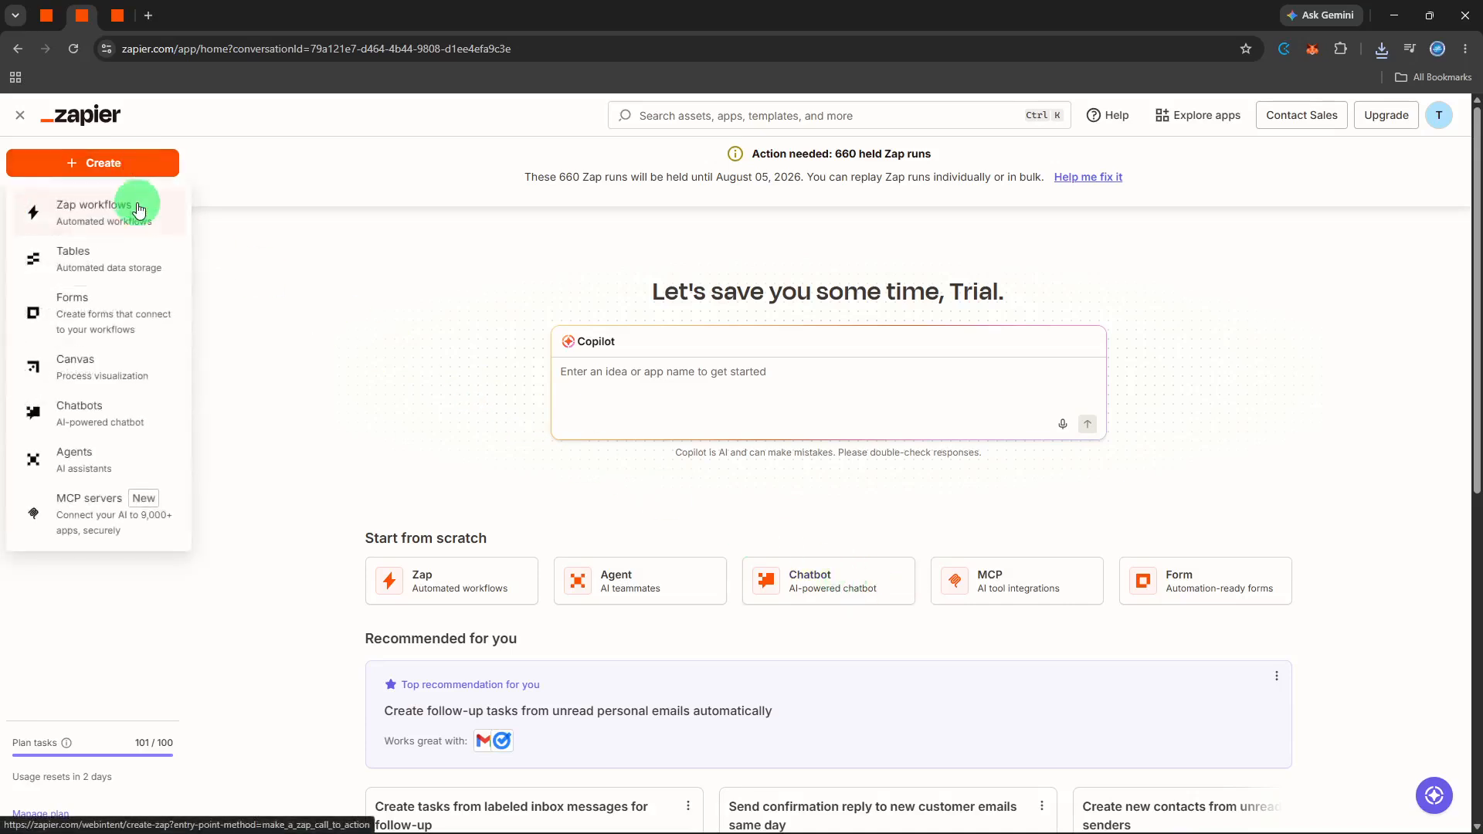
click(134, 202)
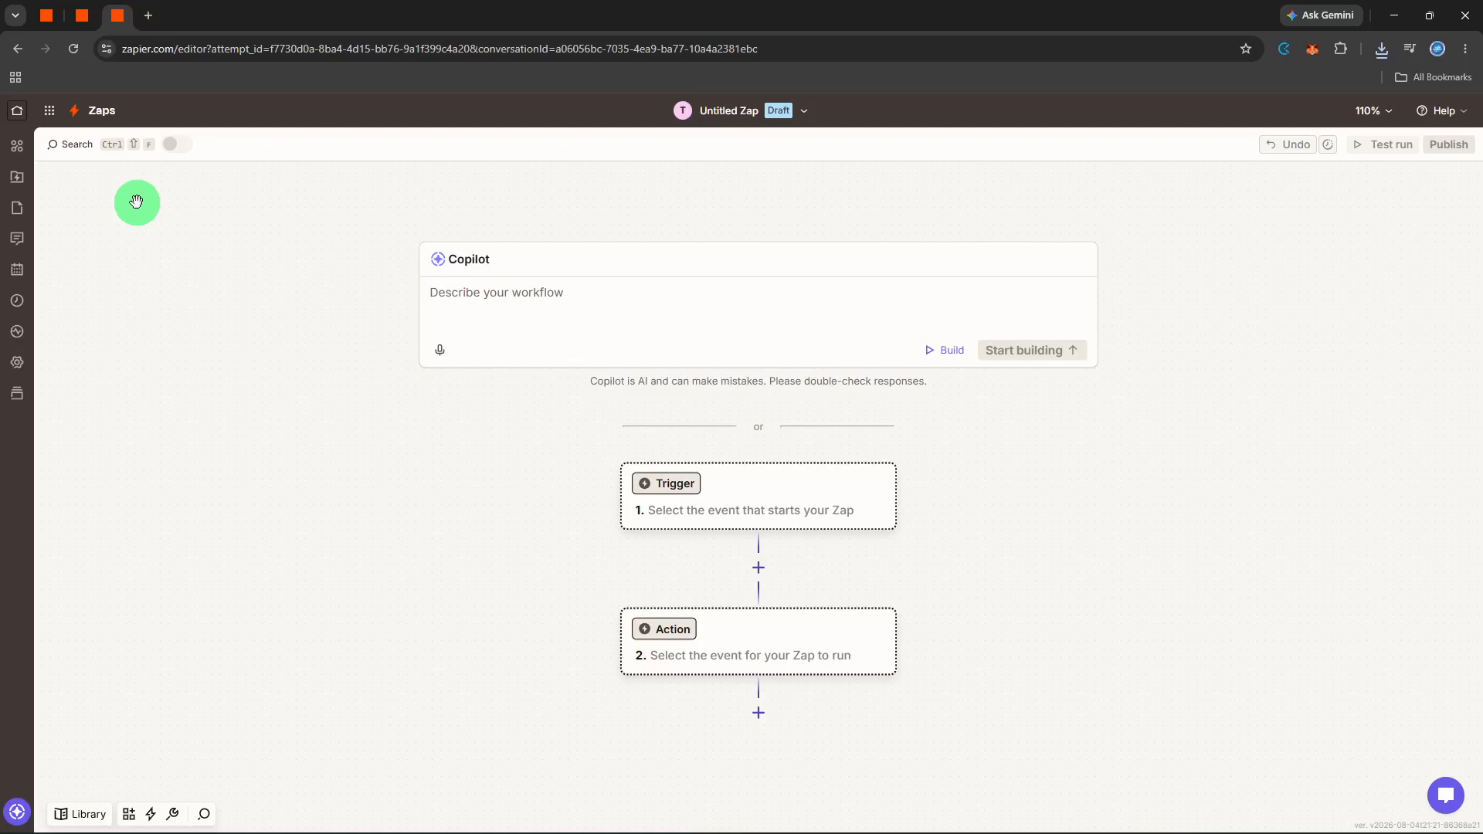
click(640, 484)
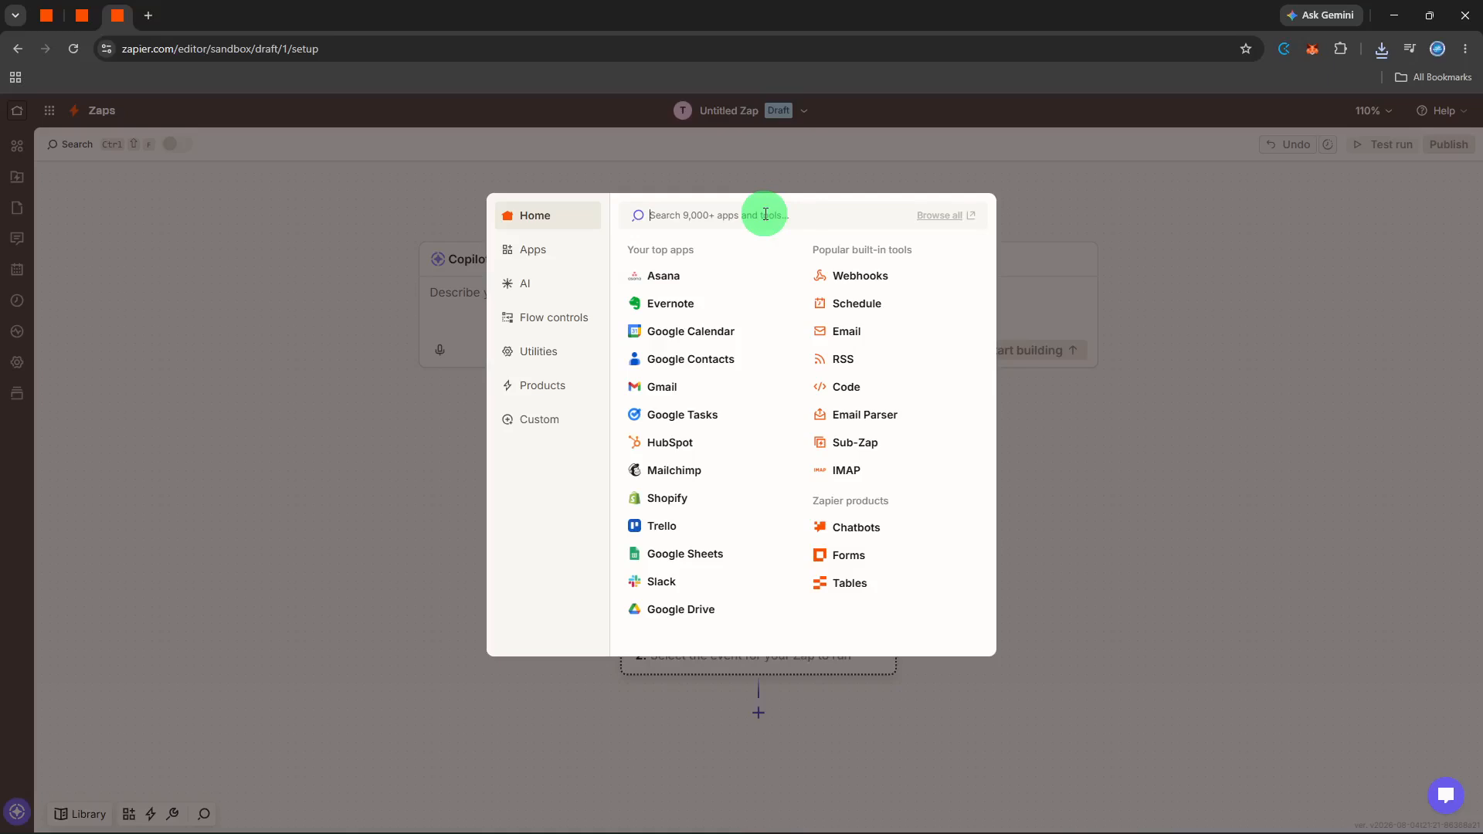
text(sh)
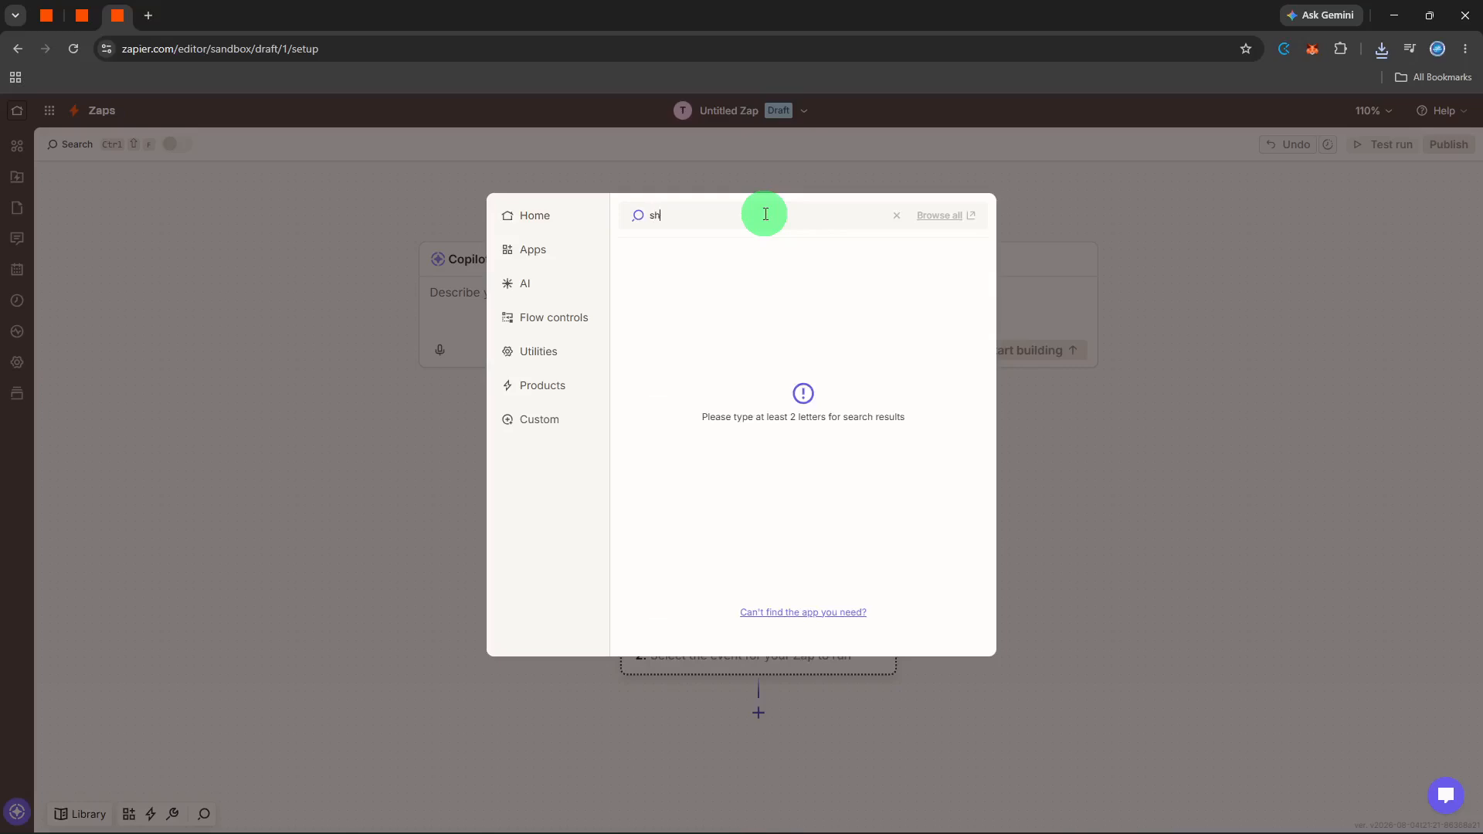
text(ee)
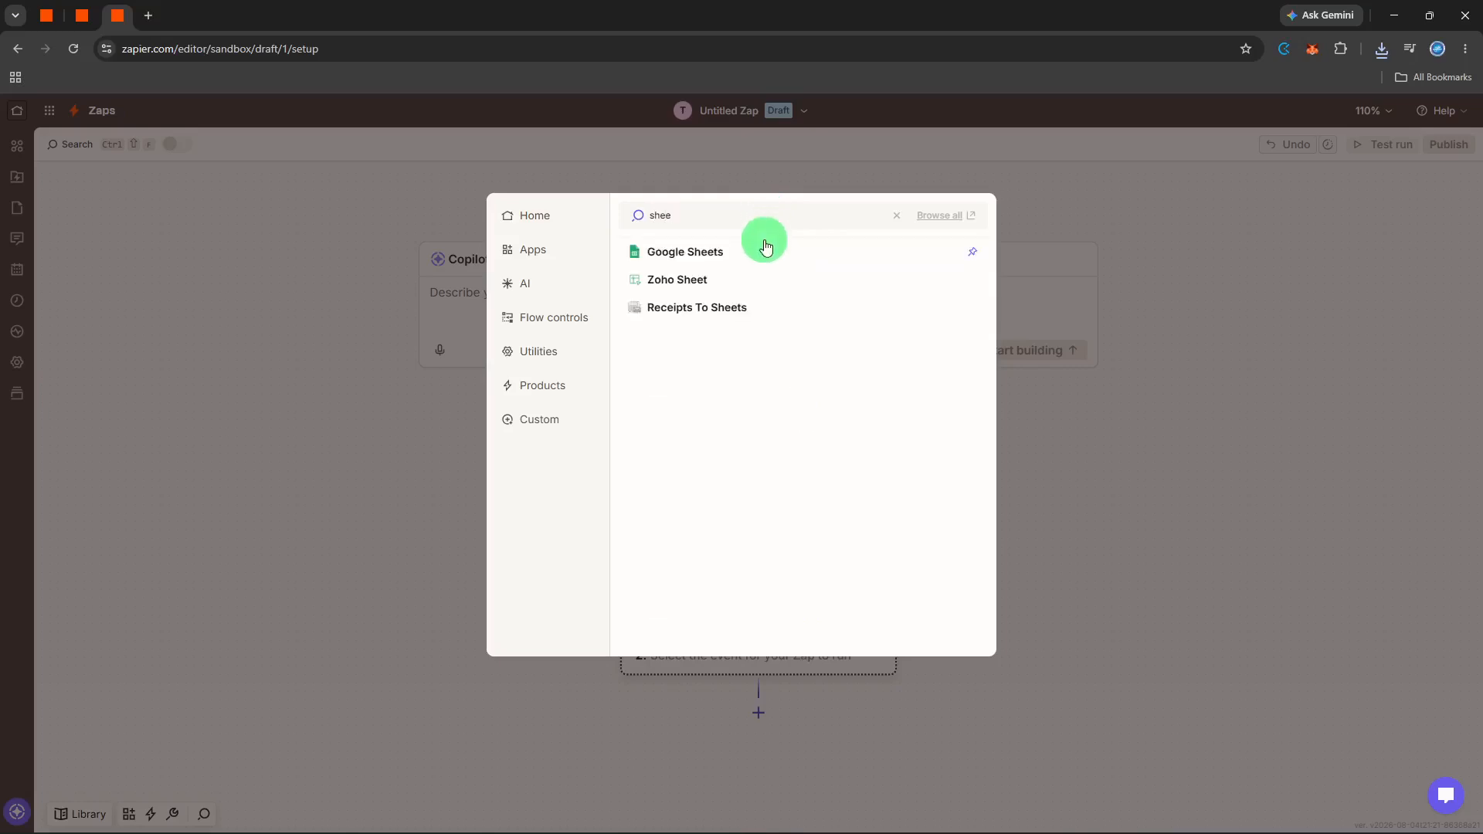
click(764, 244)
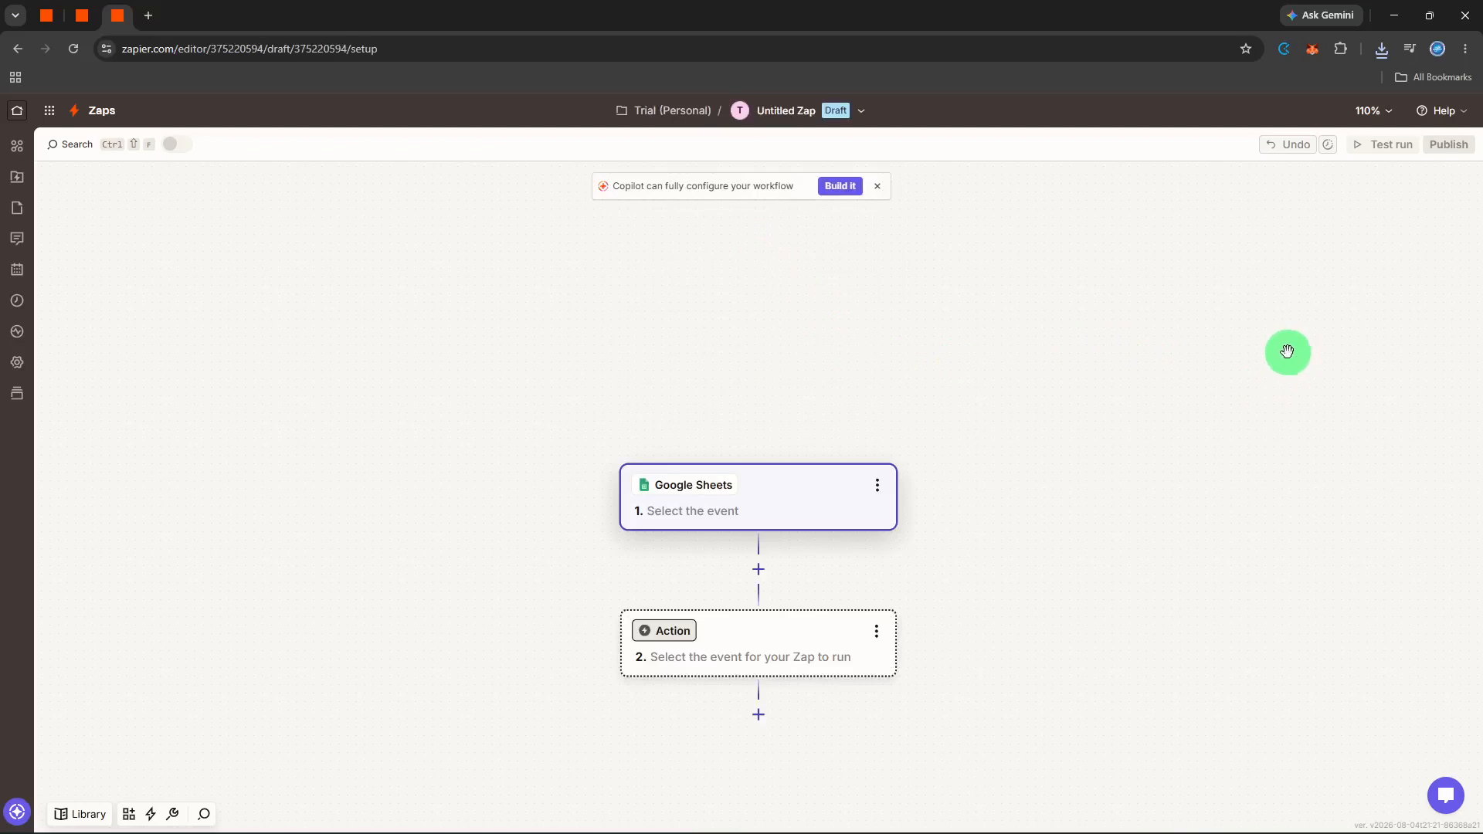
- Set the Google Sheets trigger event to New or Updated Spreadsheet Row and proceed to its configuration
click(1264, 342)
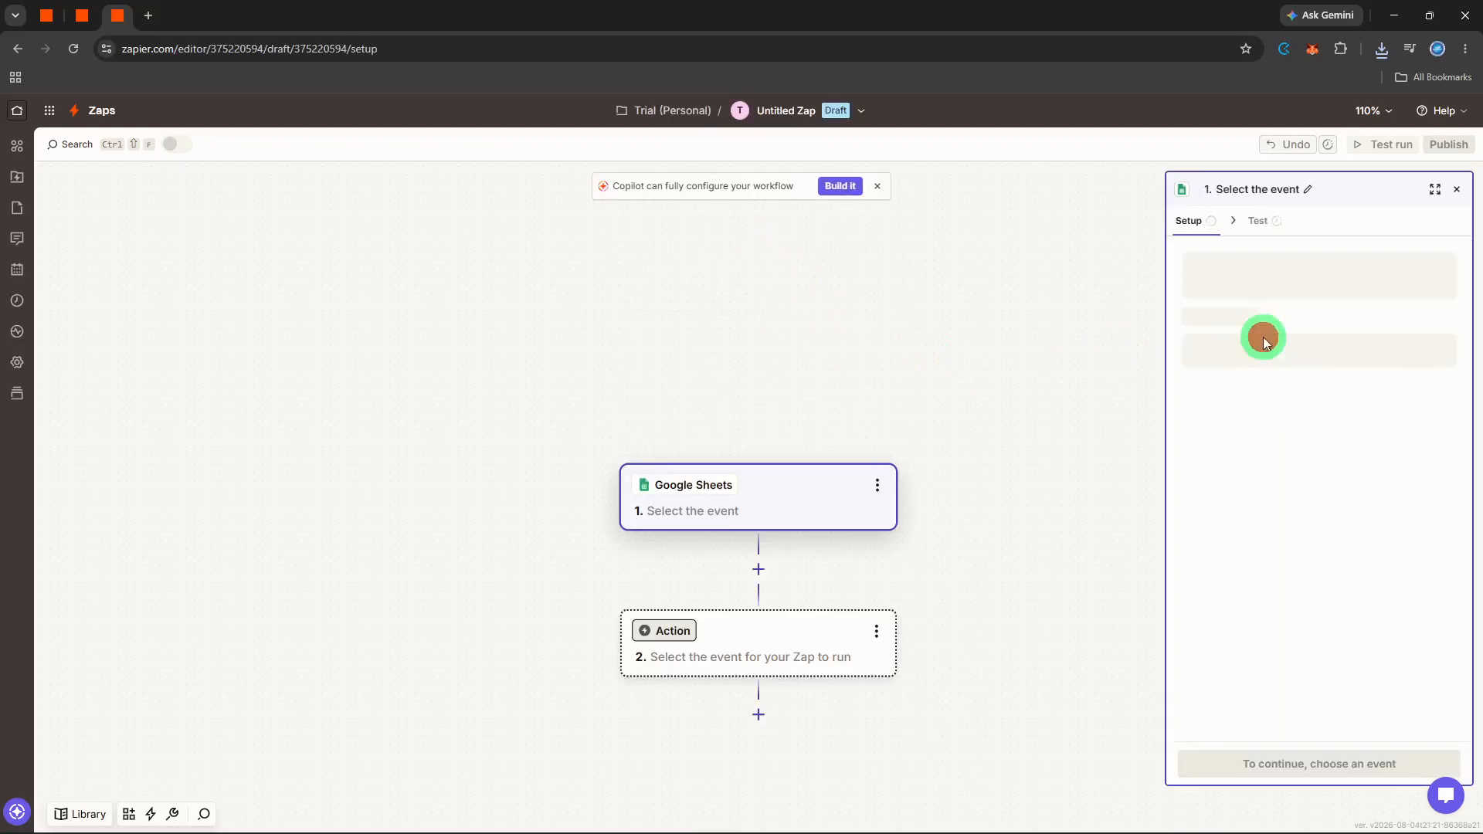
click(1018, 432)
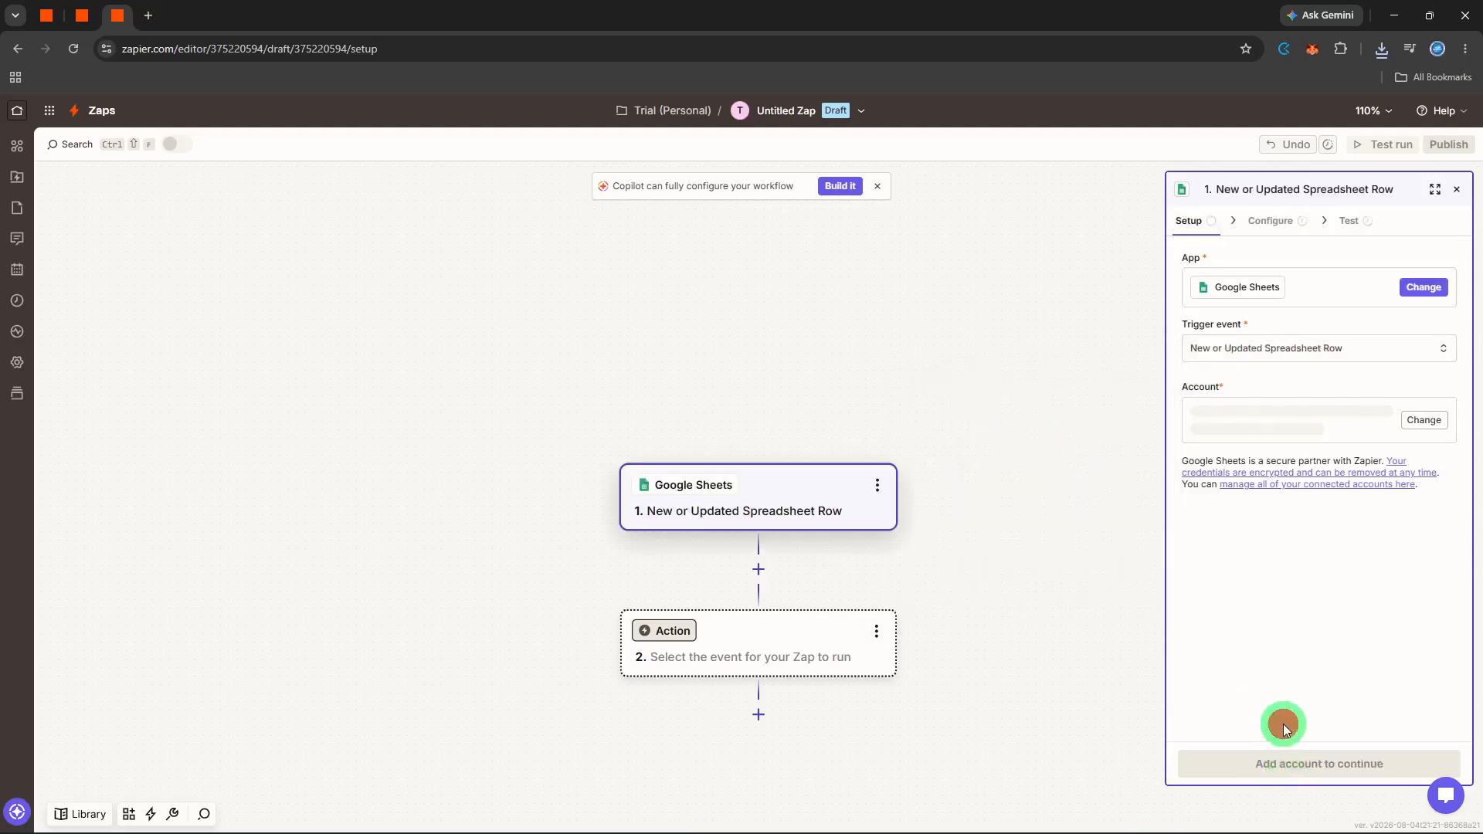
click(1268, 757)
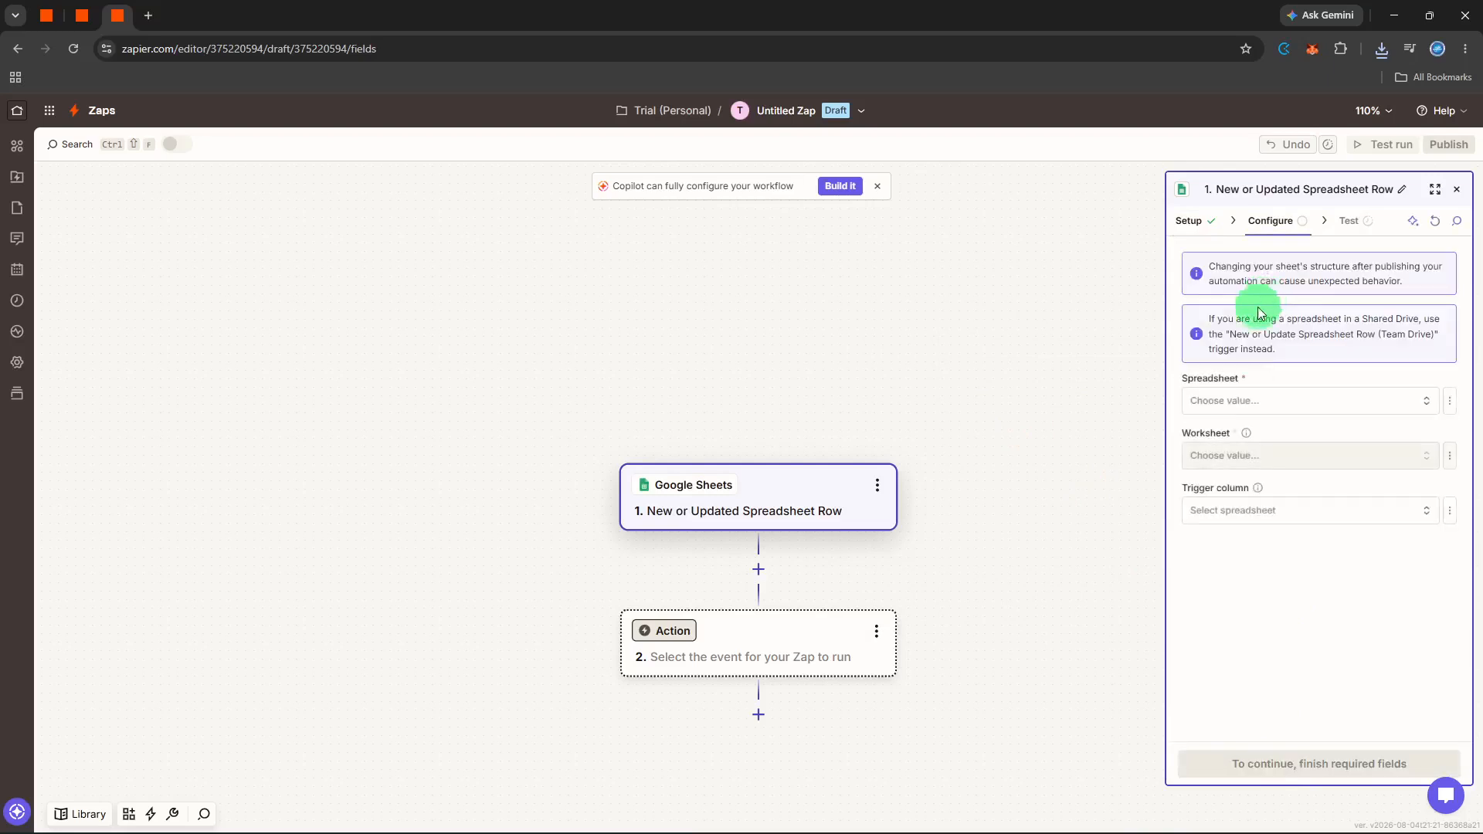
- Configure the trigger to use the Public Form spreadsheet and its Reports worksheet
click(1238, 400)
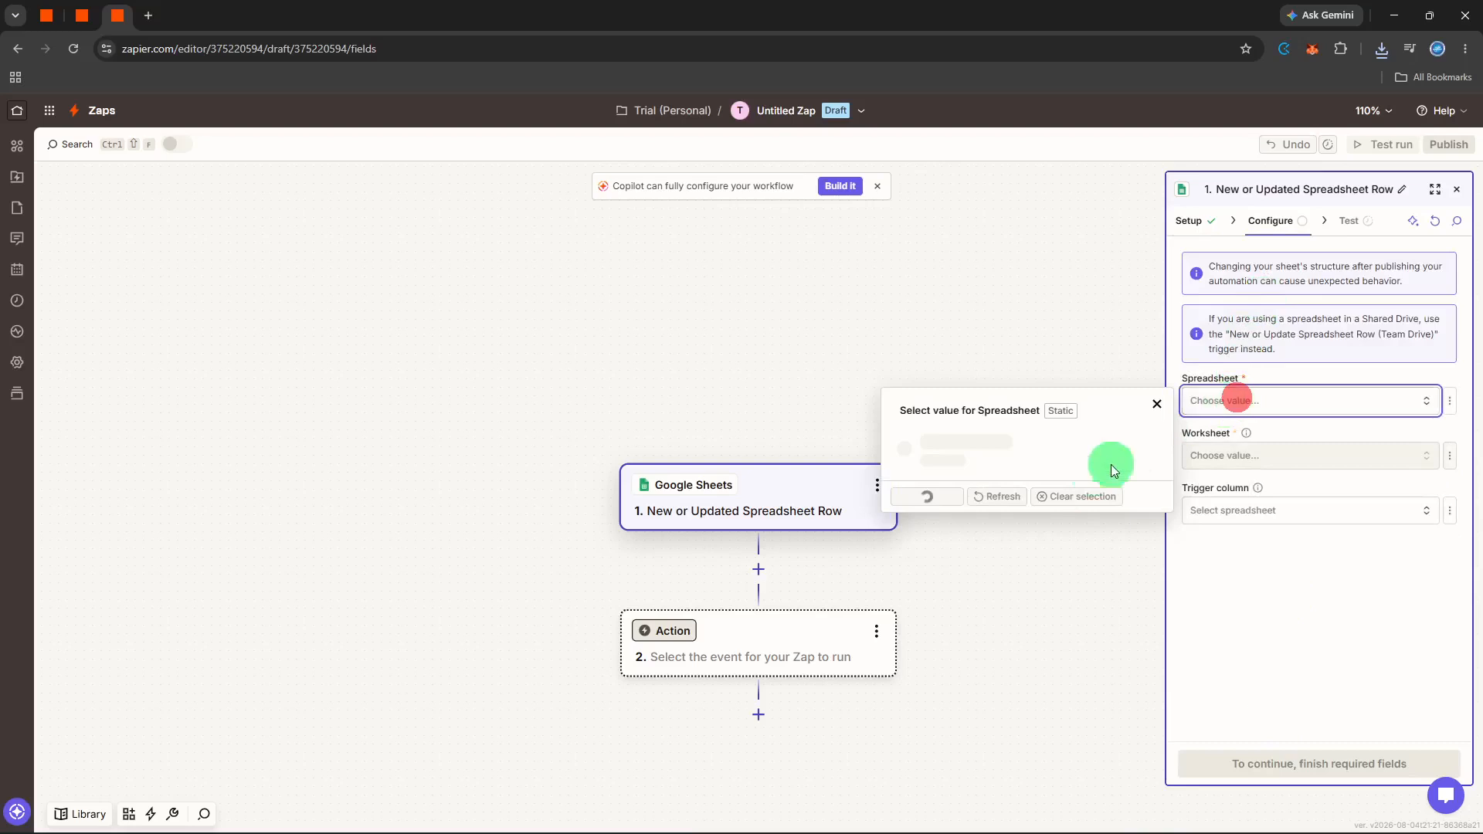
click(1019, 518)
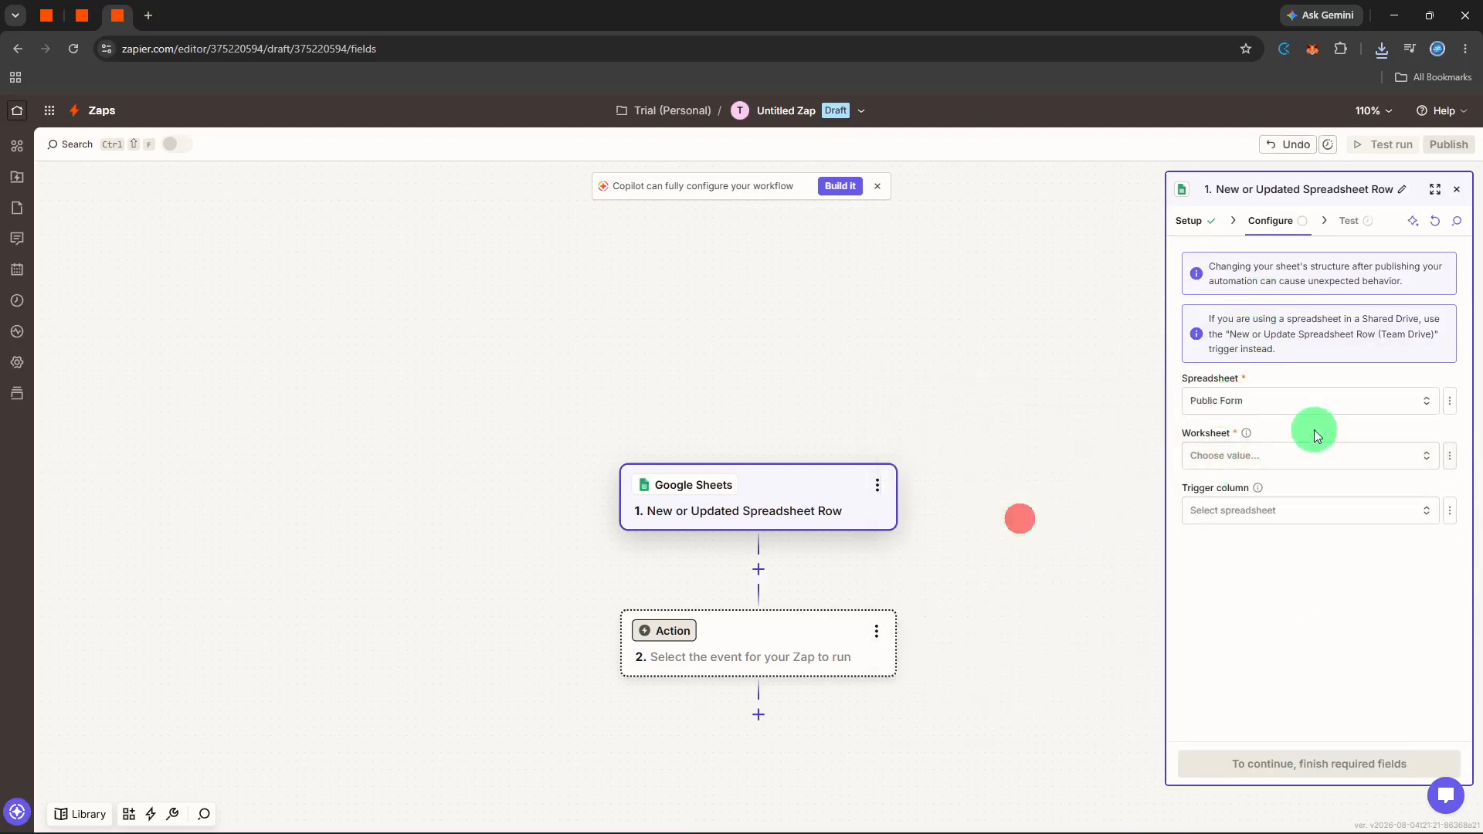
click(1298, 456)
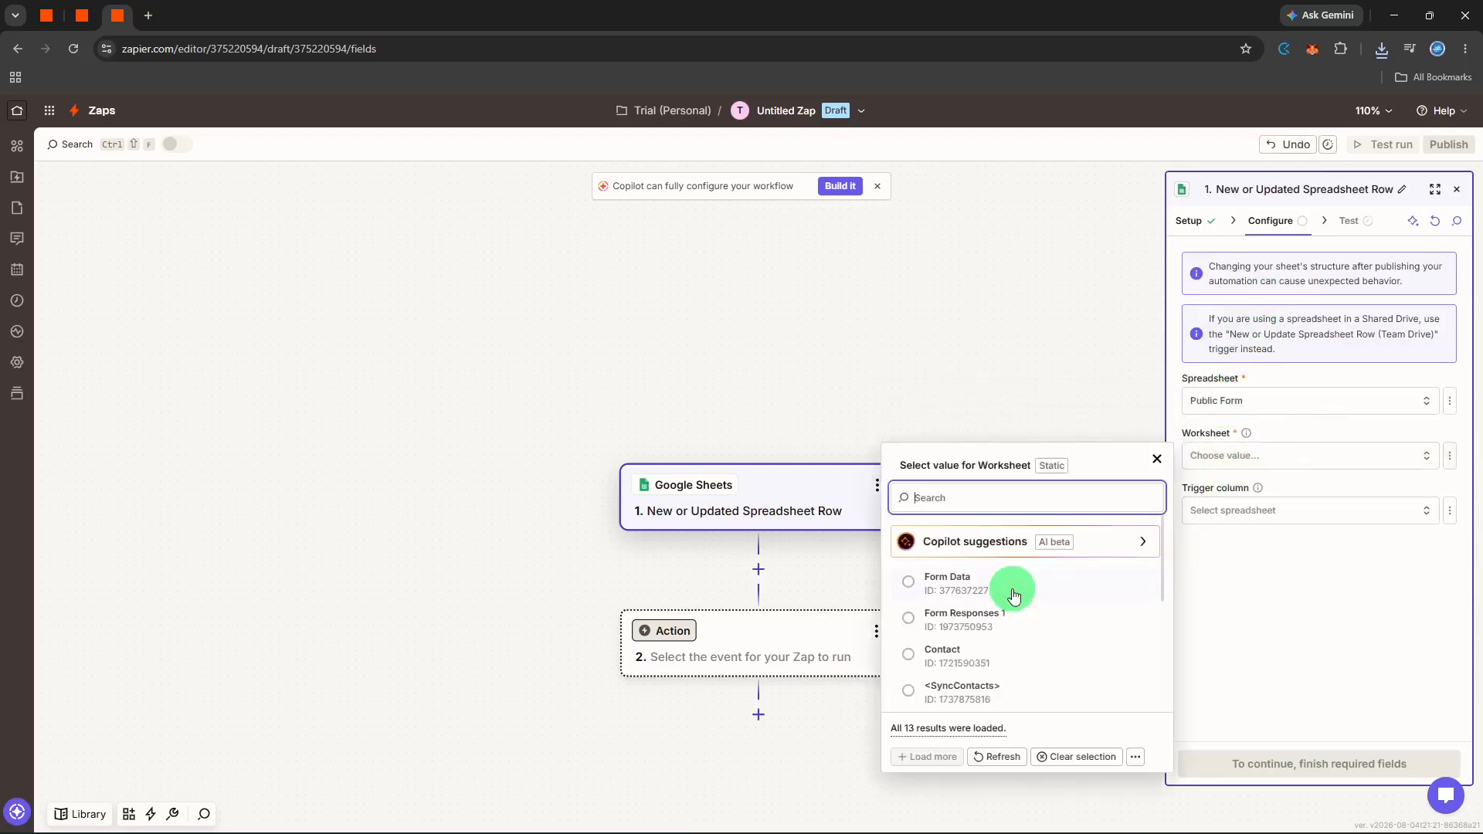
scroll(1010, 602, down, 3)
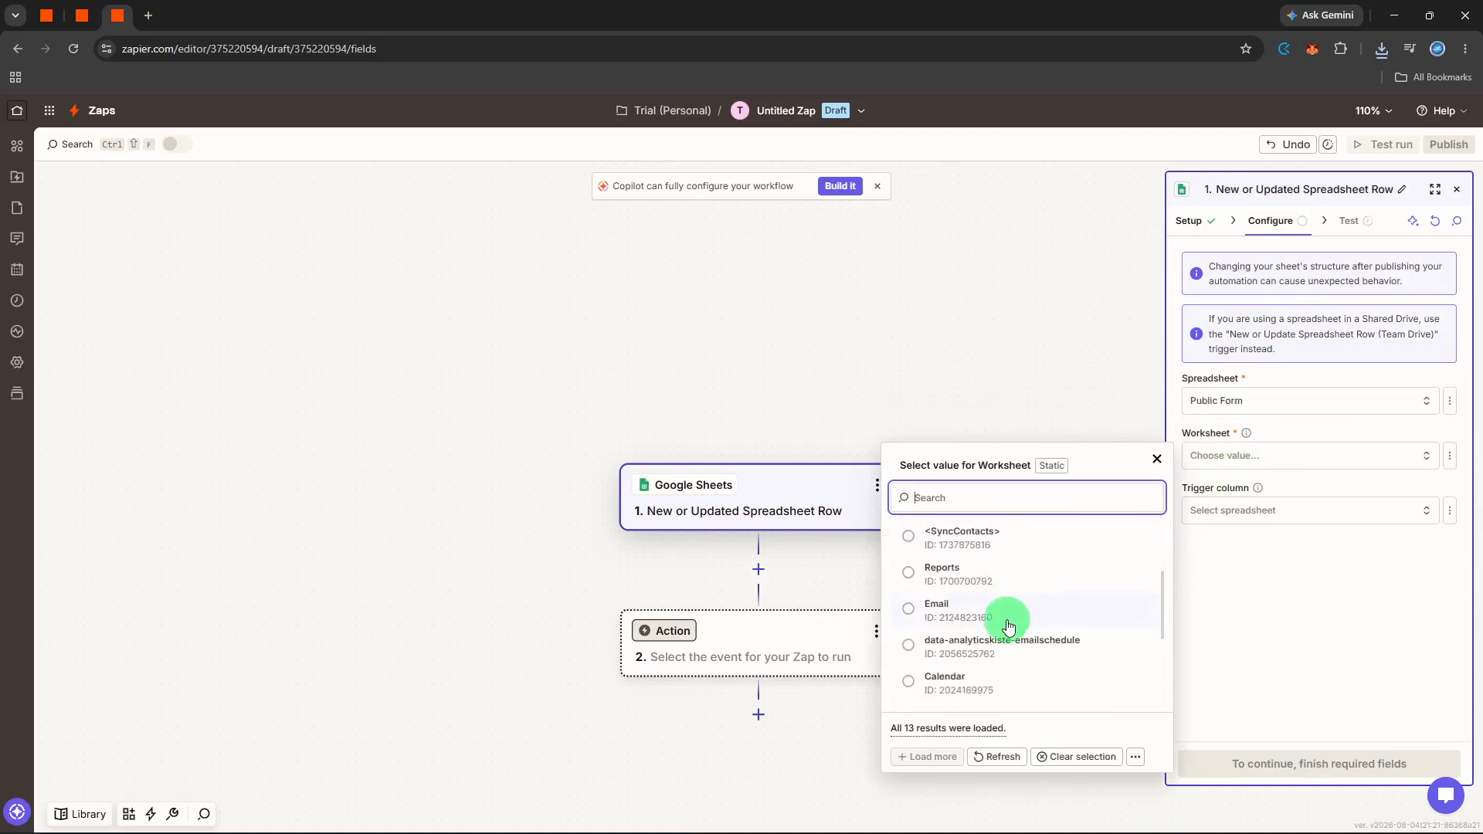
scroll(1010, 626, down, 2)
scroll(1008, 626, up, 3)
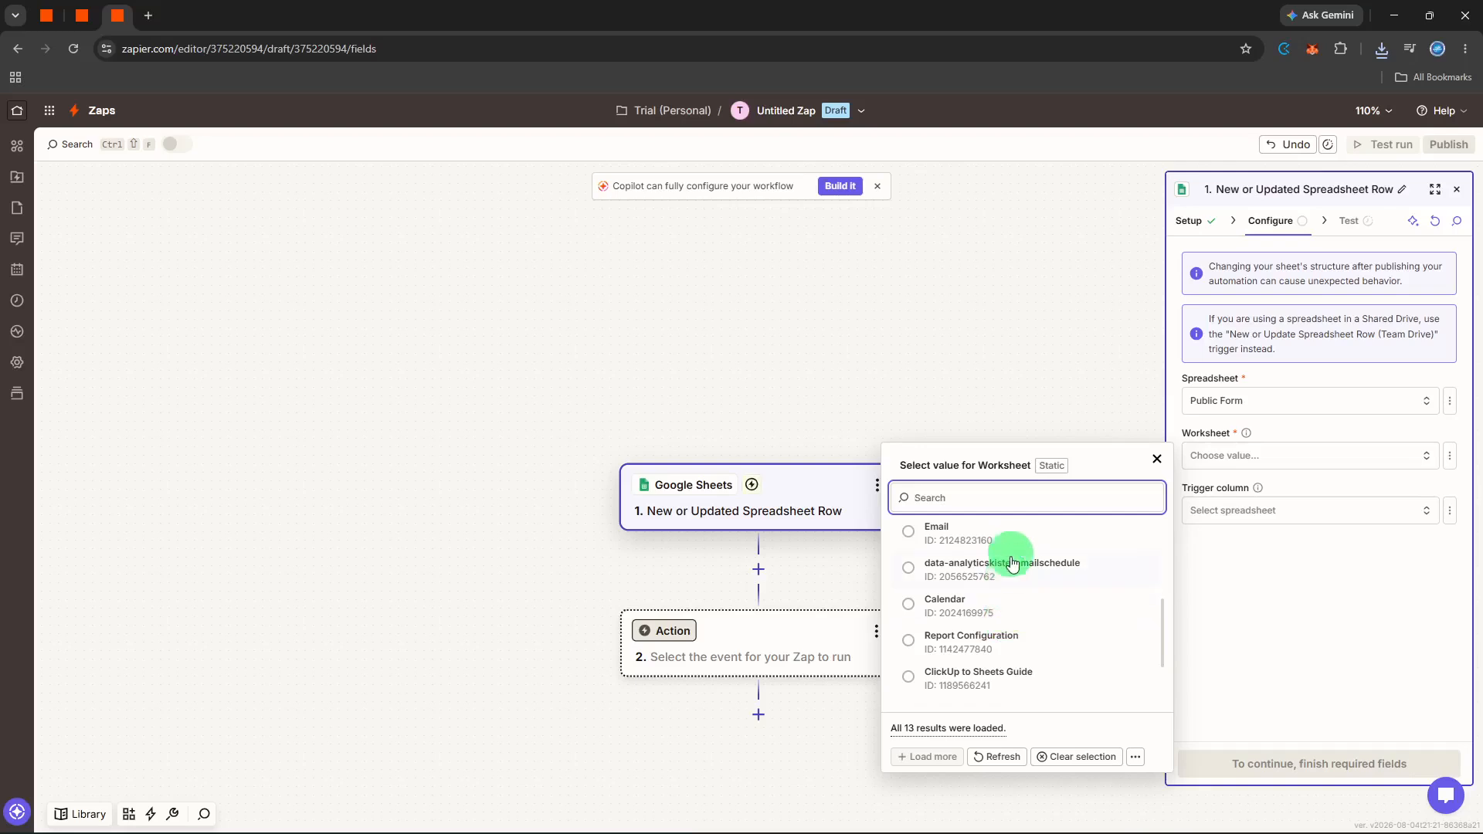
click(987, 581)
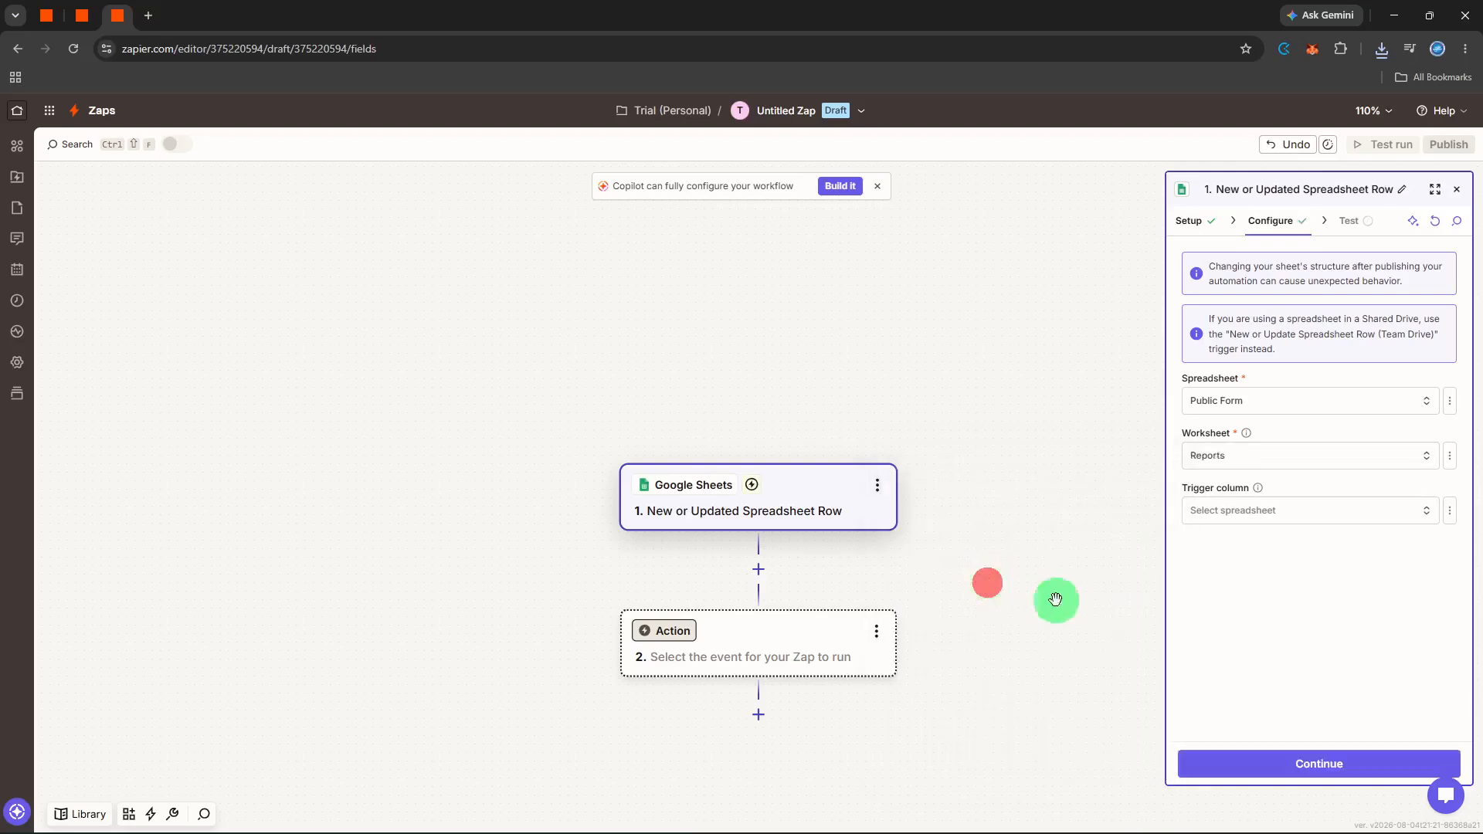
- Accept the trigger configuration and test the trigger for recent spreadsheet rows
click(1306, 642)
click(1302, 761)
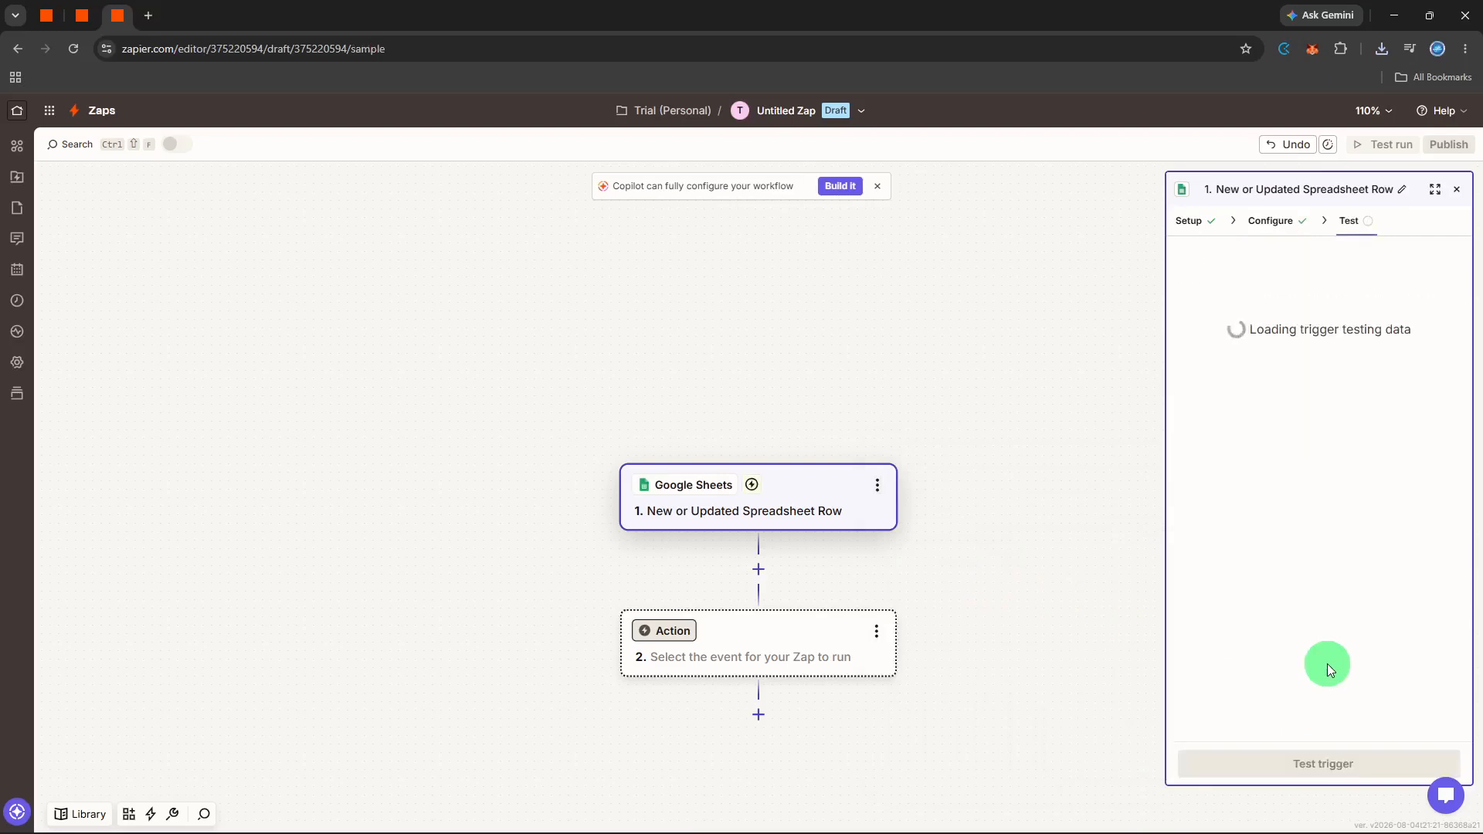
click(1322, 760)
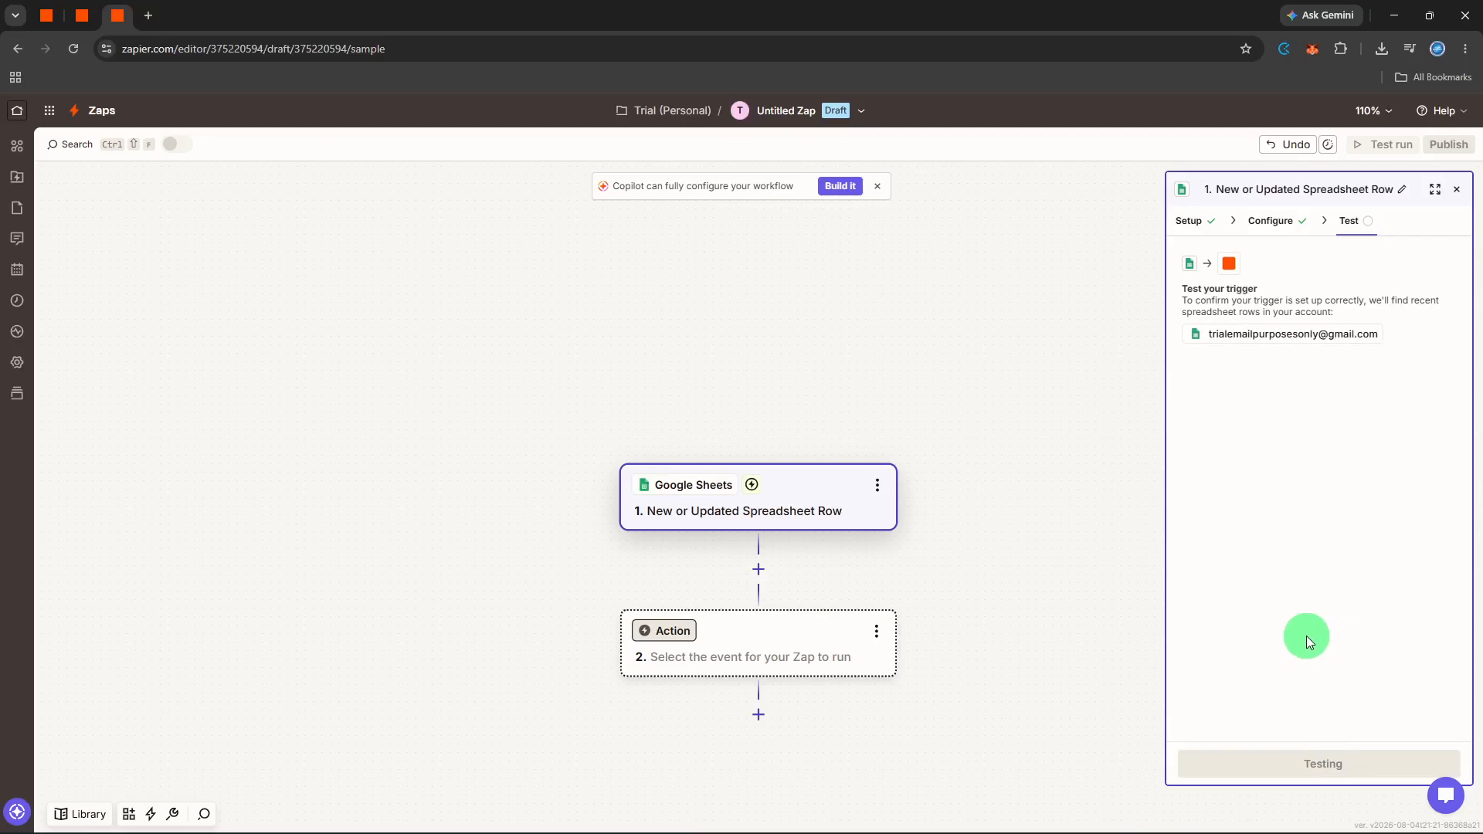
- Assign the built-in Filter tool to the empty action step after the trigger
click(762, 651)
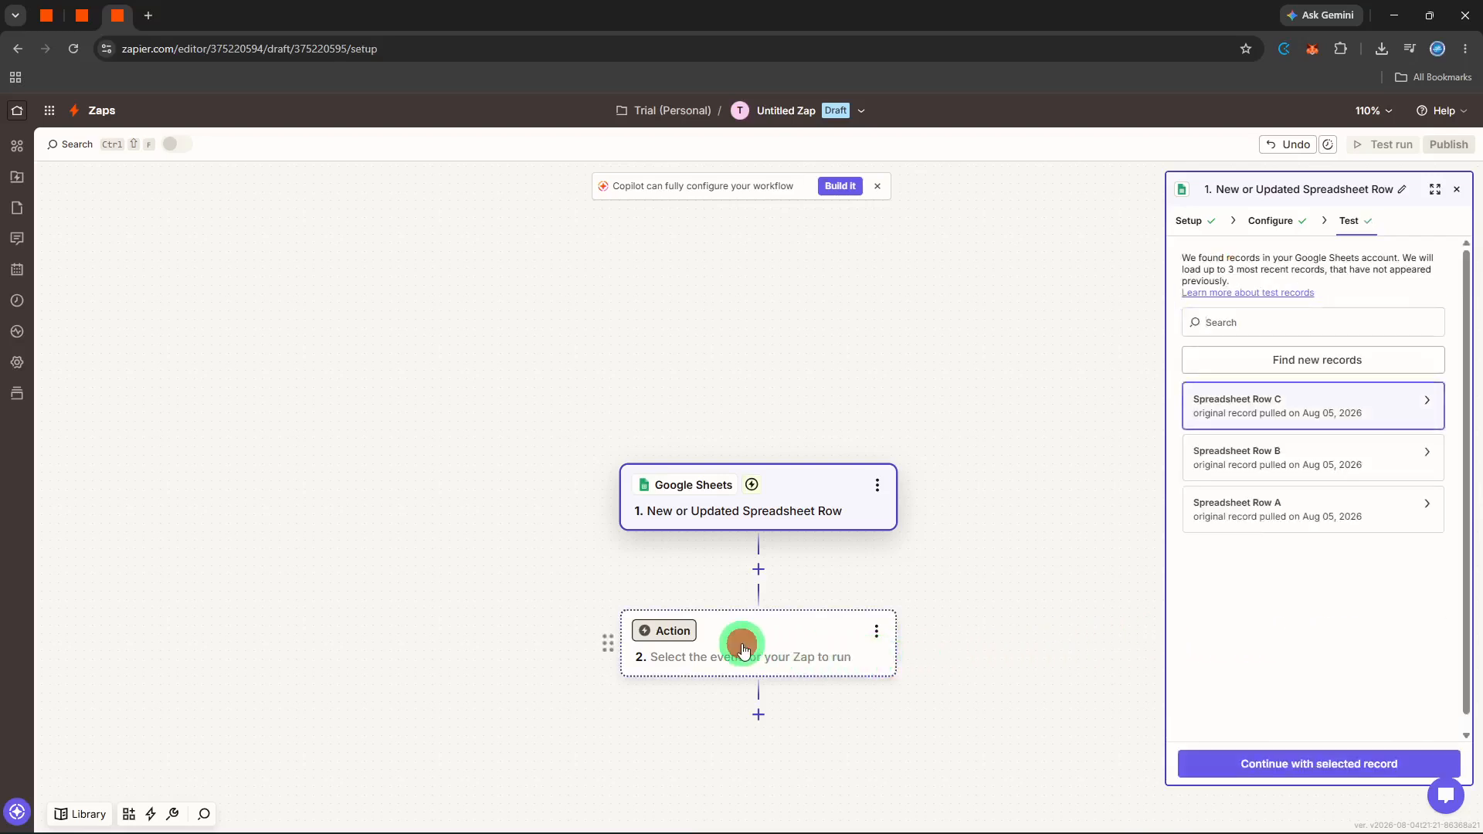
text(s)
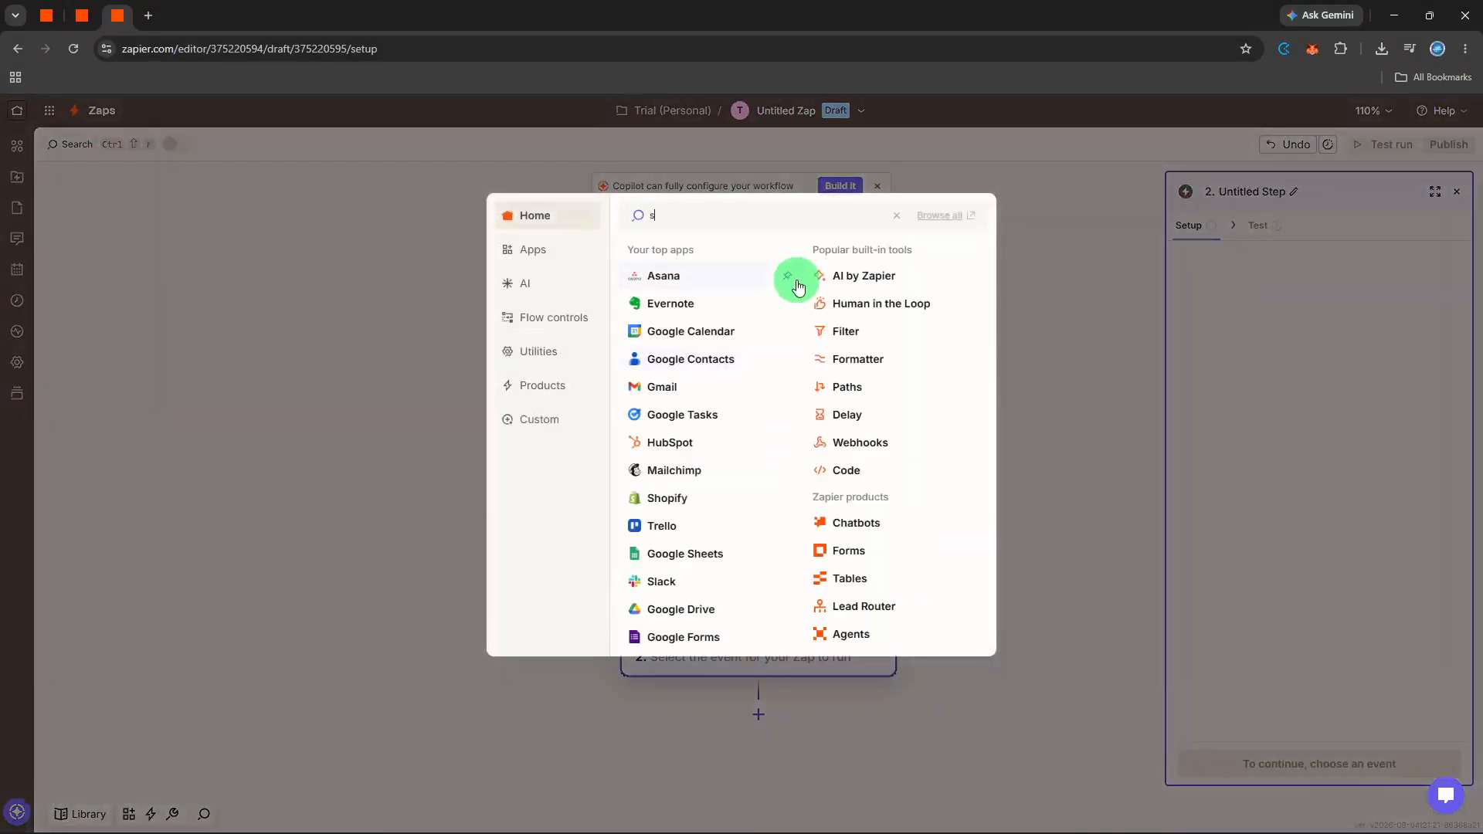
key(BackSpace)
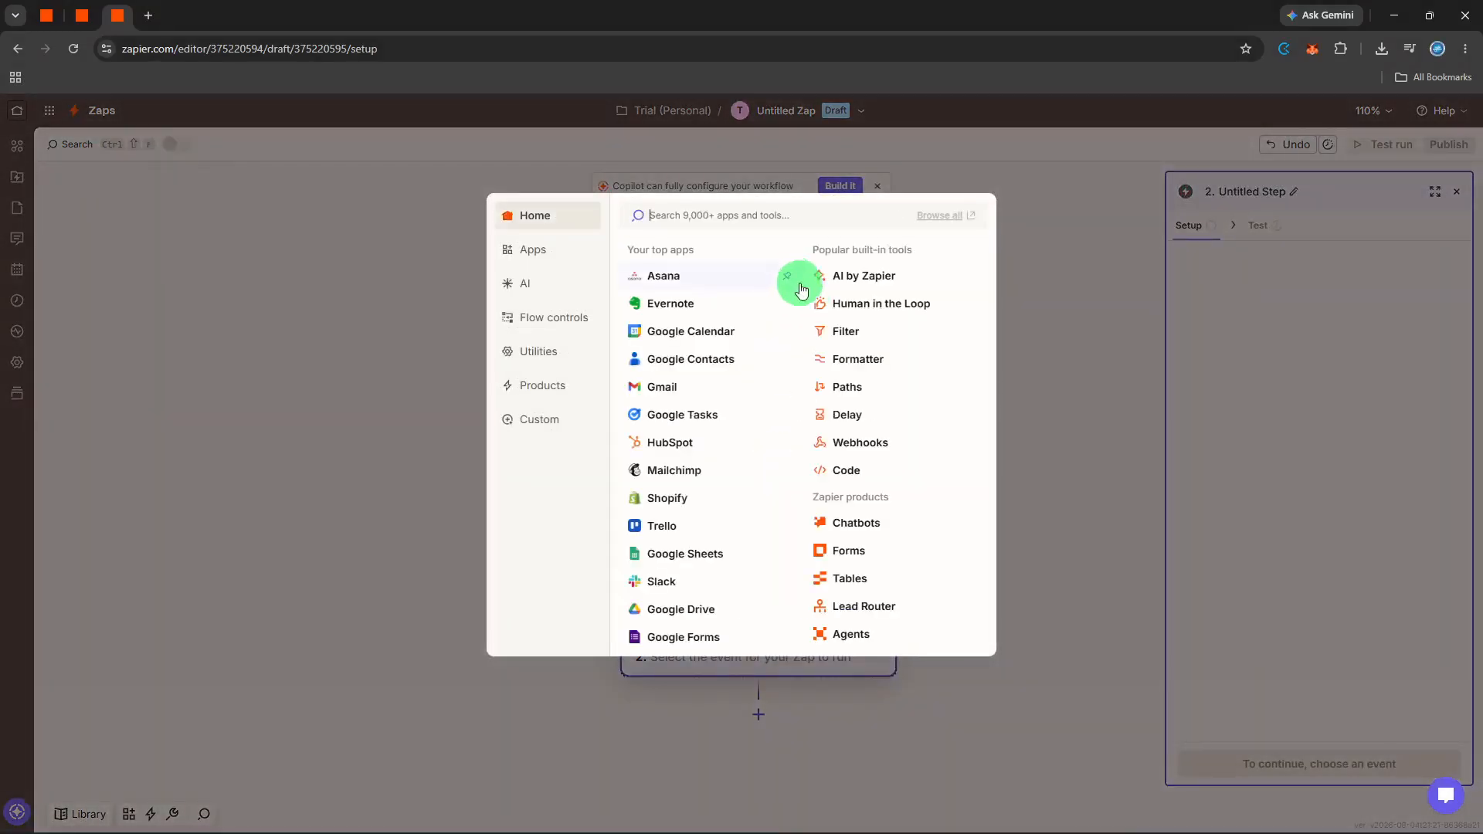
click(842, 330)
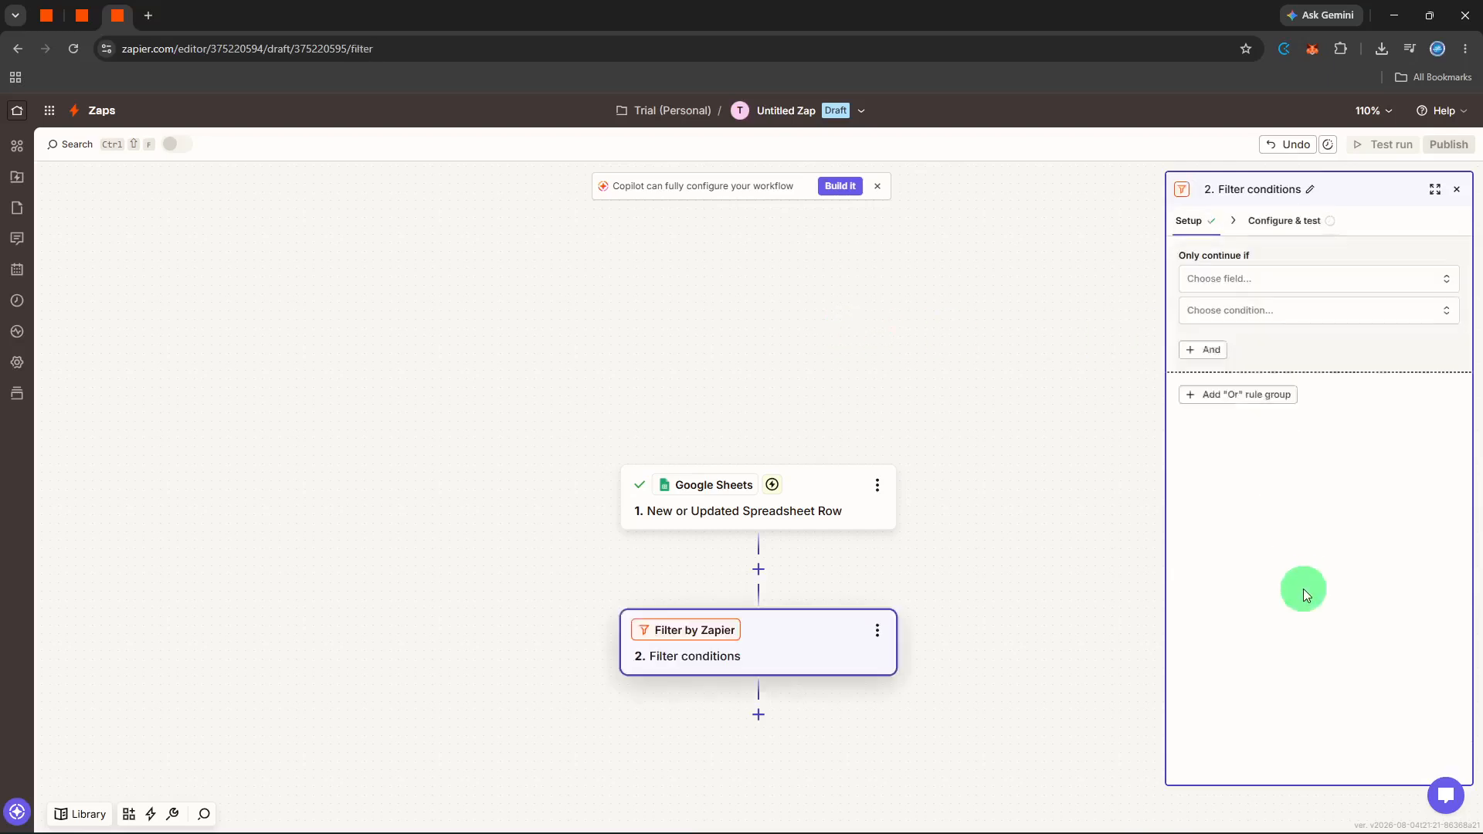
- Make the filter continue only if Row Number matches (Date/time) Equals 11, and test the filter
click(1304, 292)
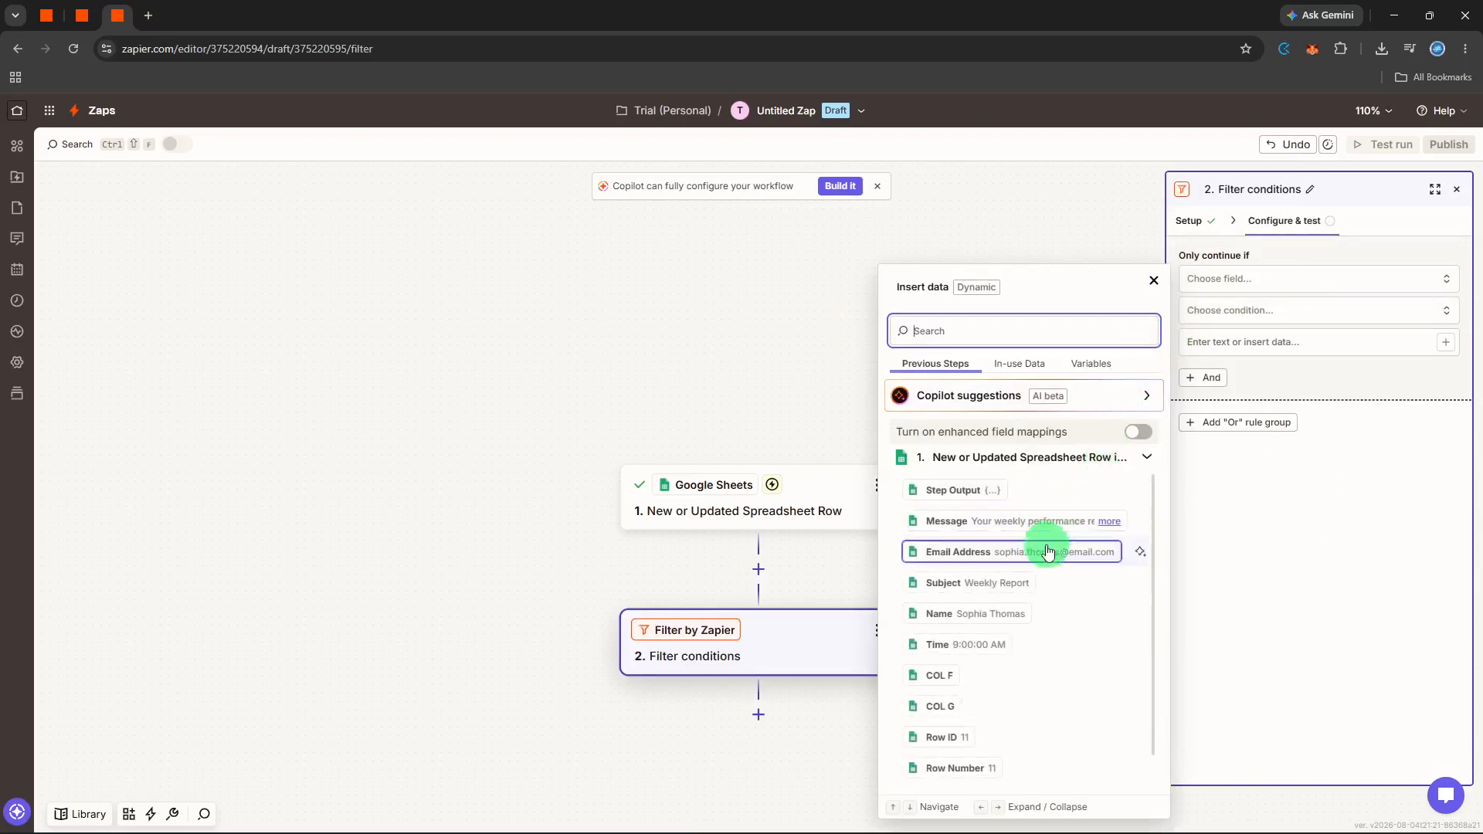
scroll(1023, 613, down, 1)
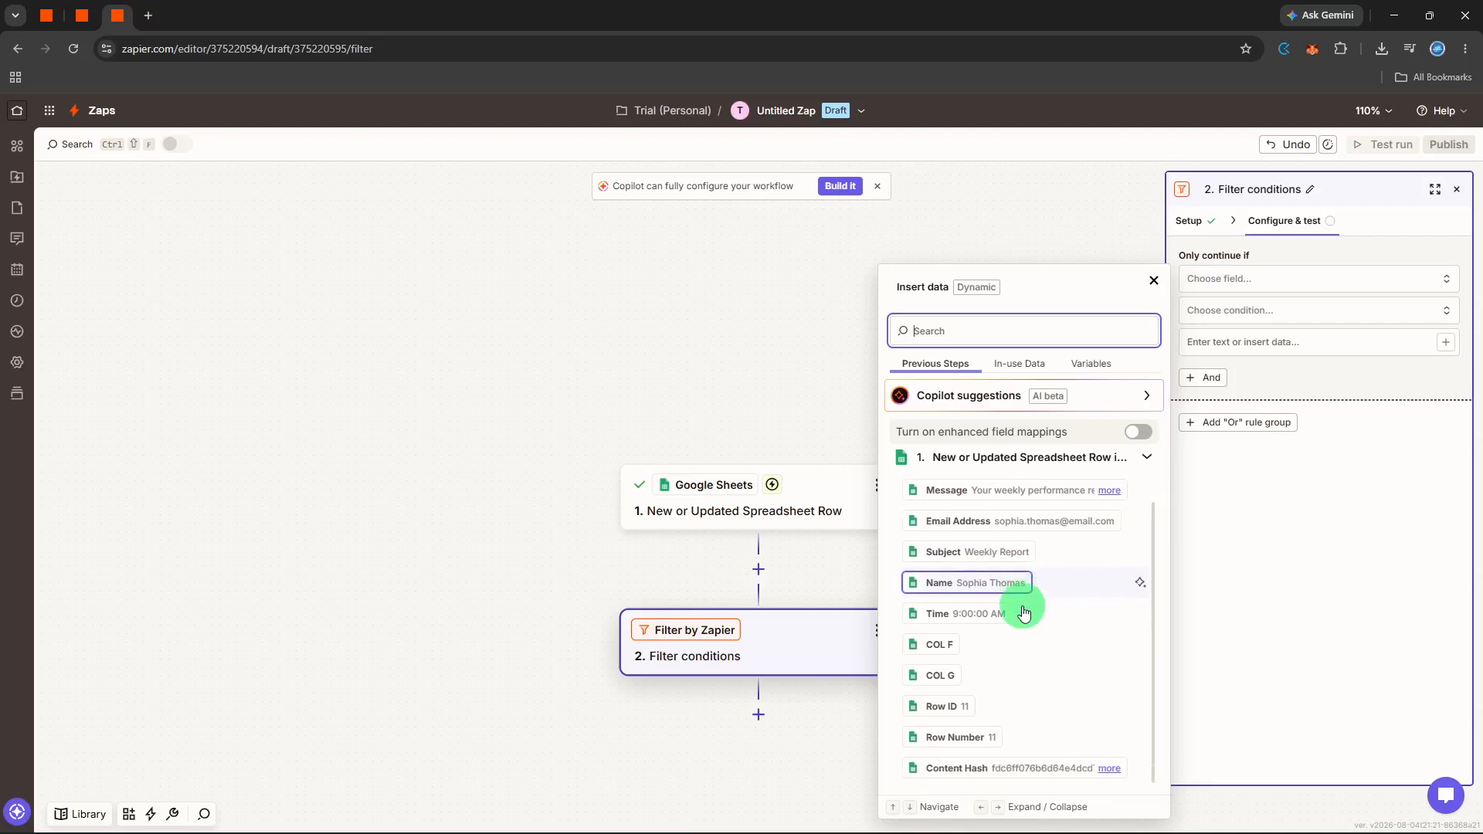
click(944, 735)
click(1332, 314)
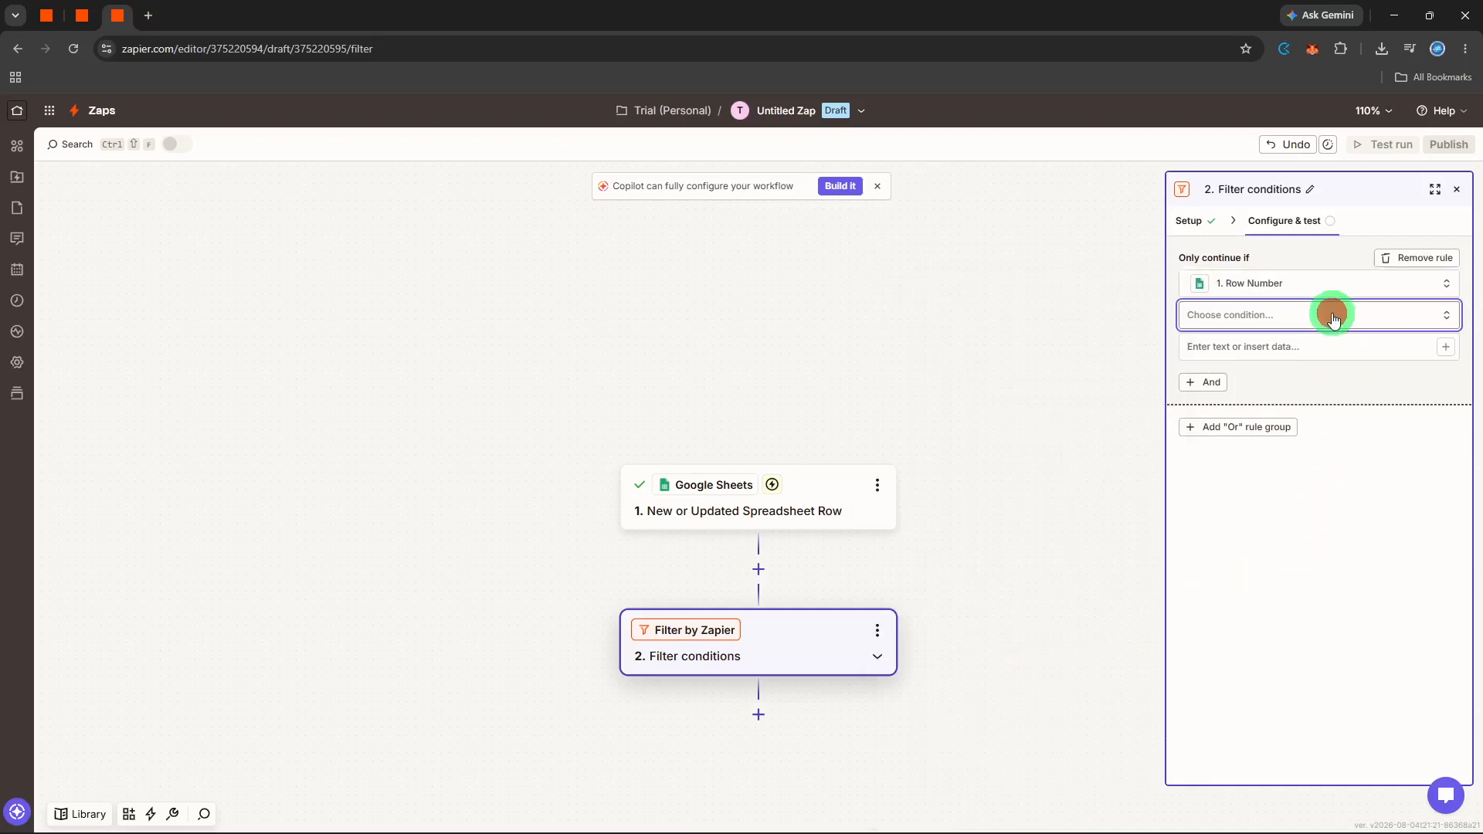
scroll(1255, 467, down, 3)
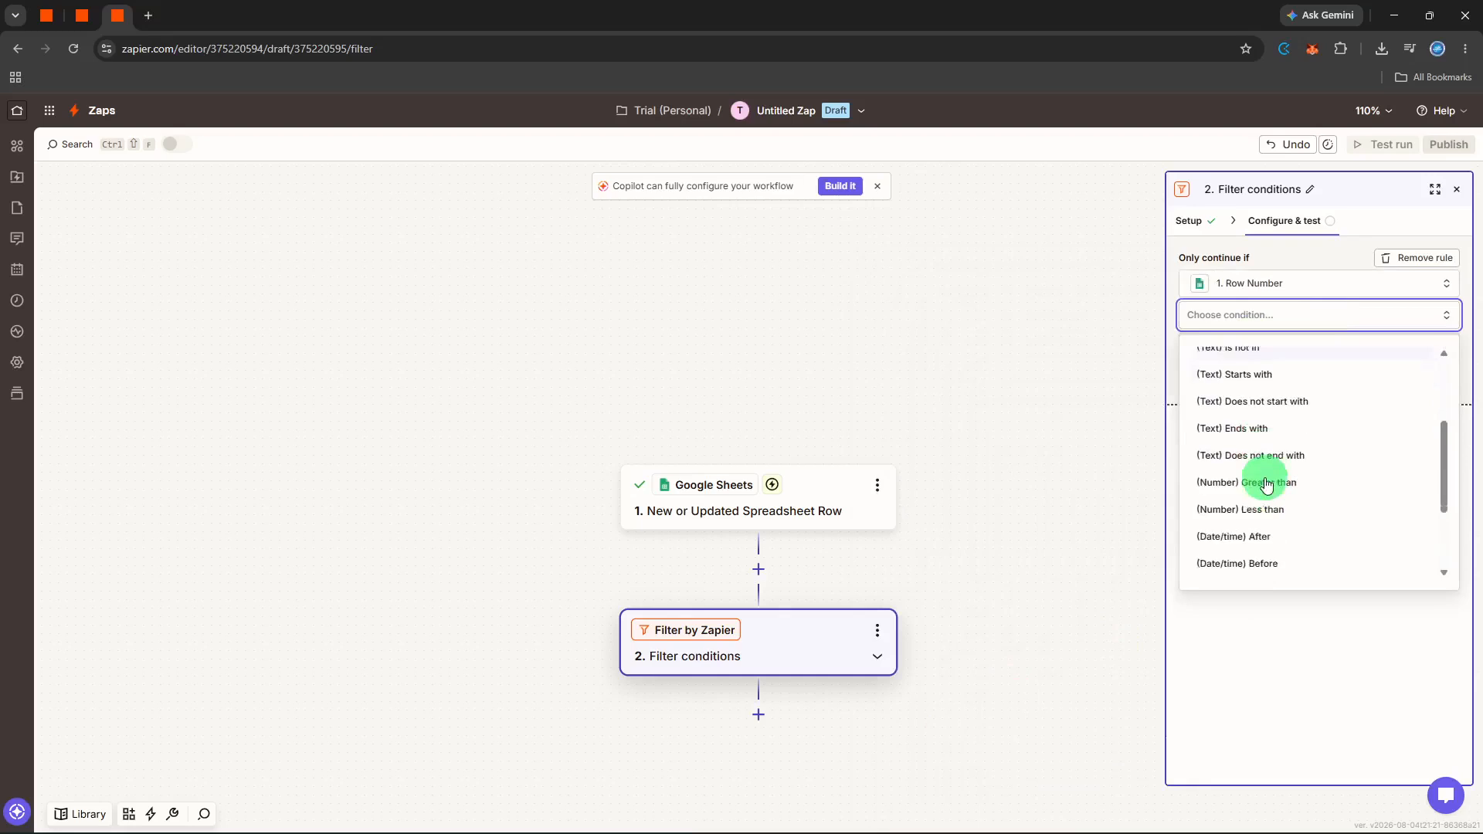
scroll(1238, 562, down, 1)
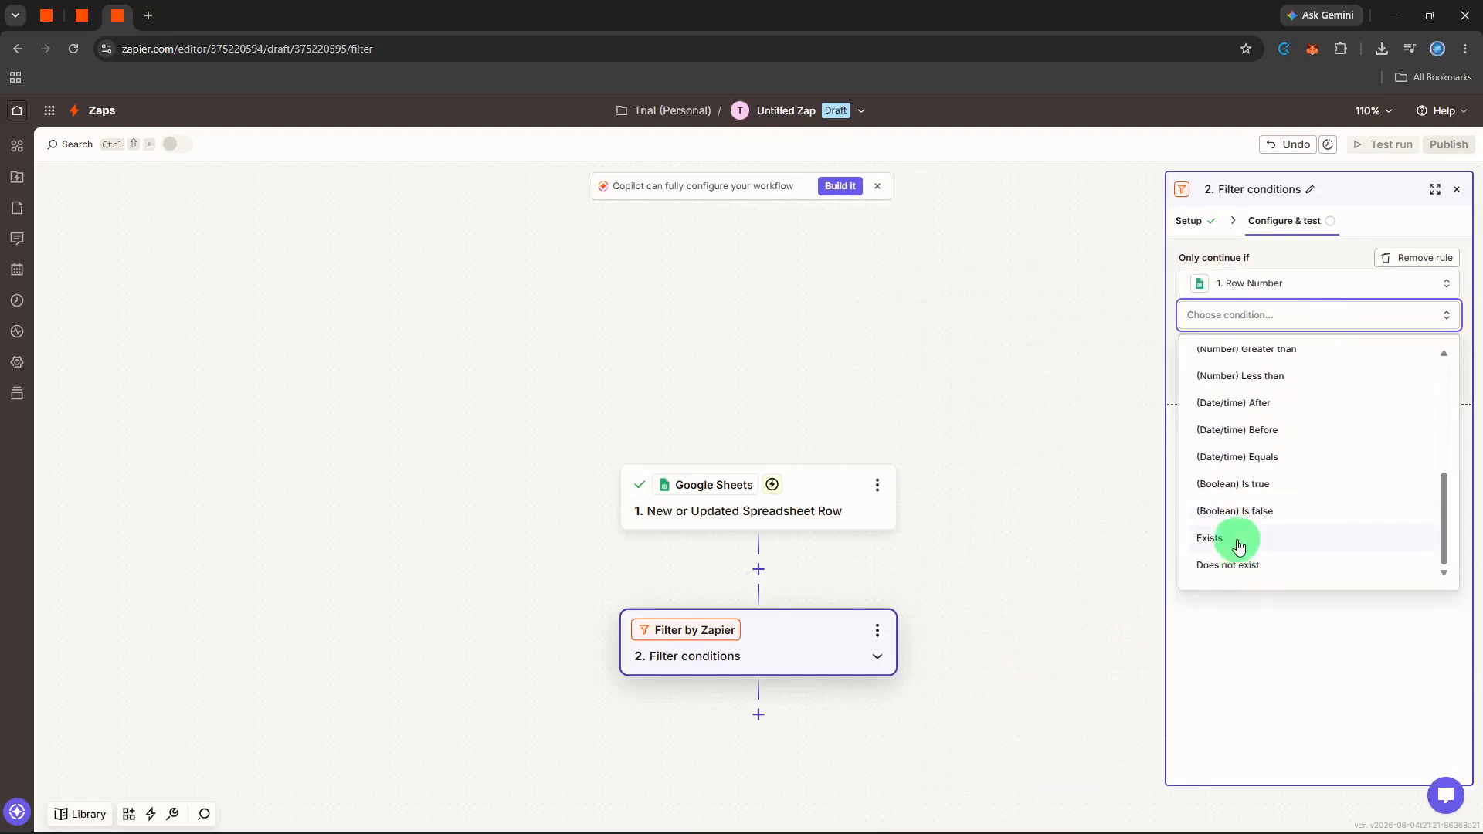
click(1266, 456)
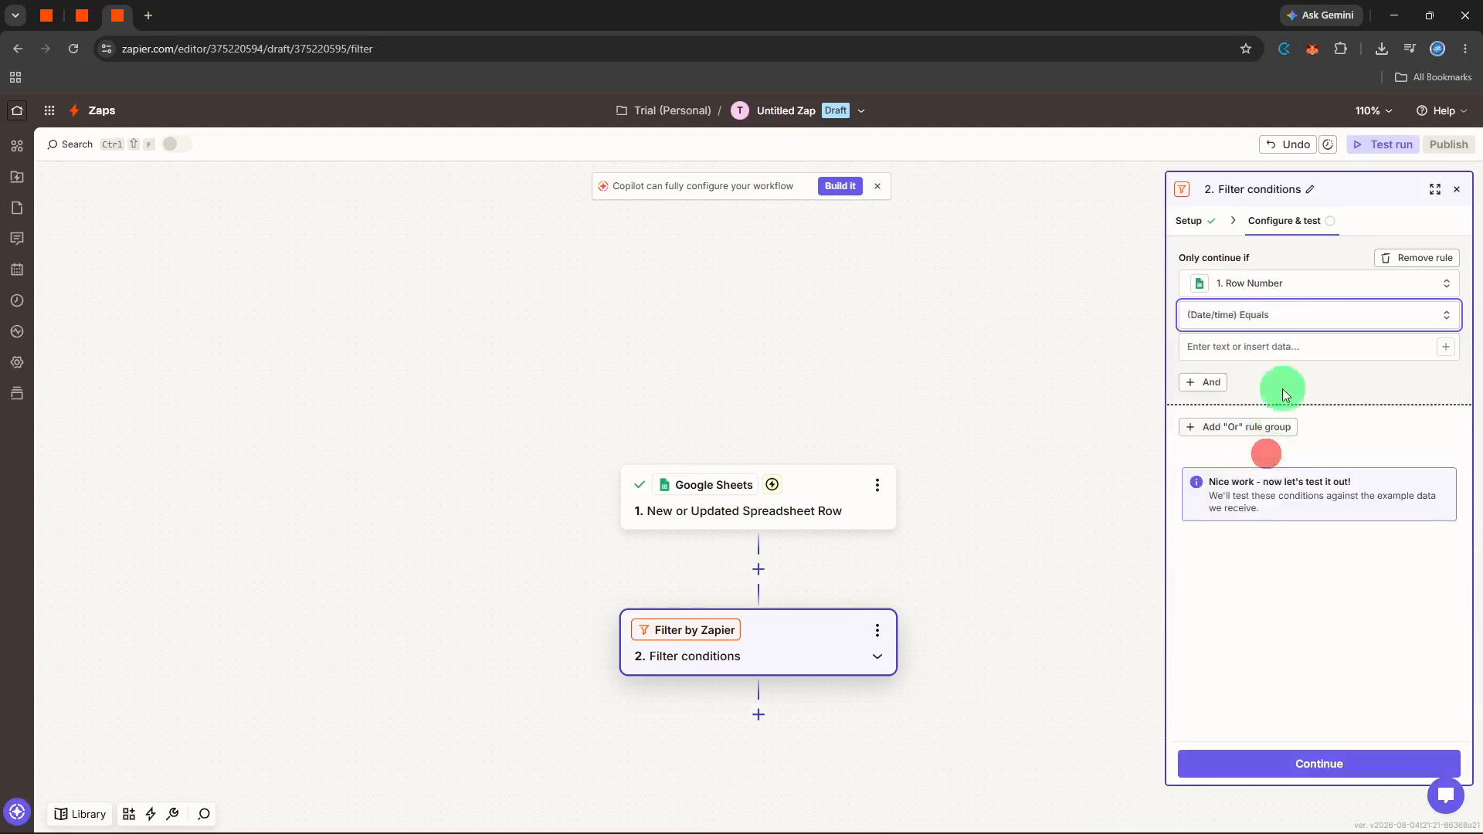
click(1289, 357)
text(11)
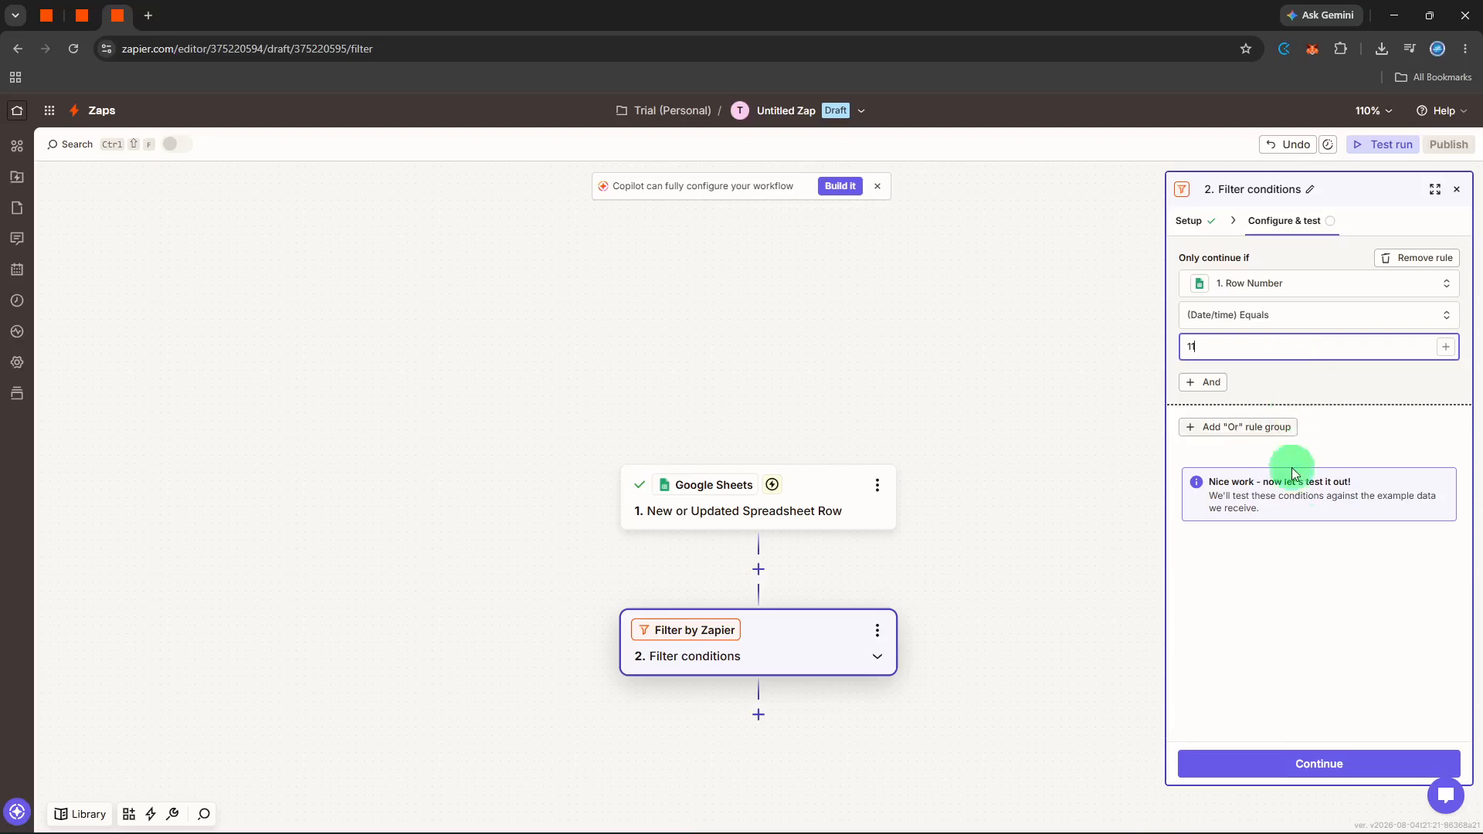
click(1302, 598)
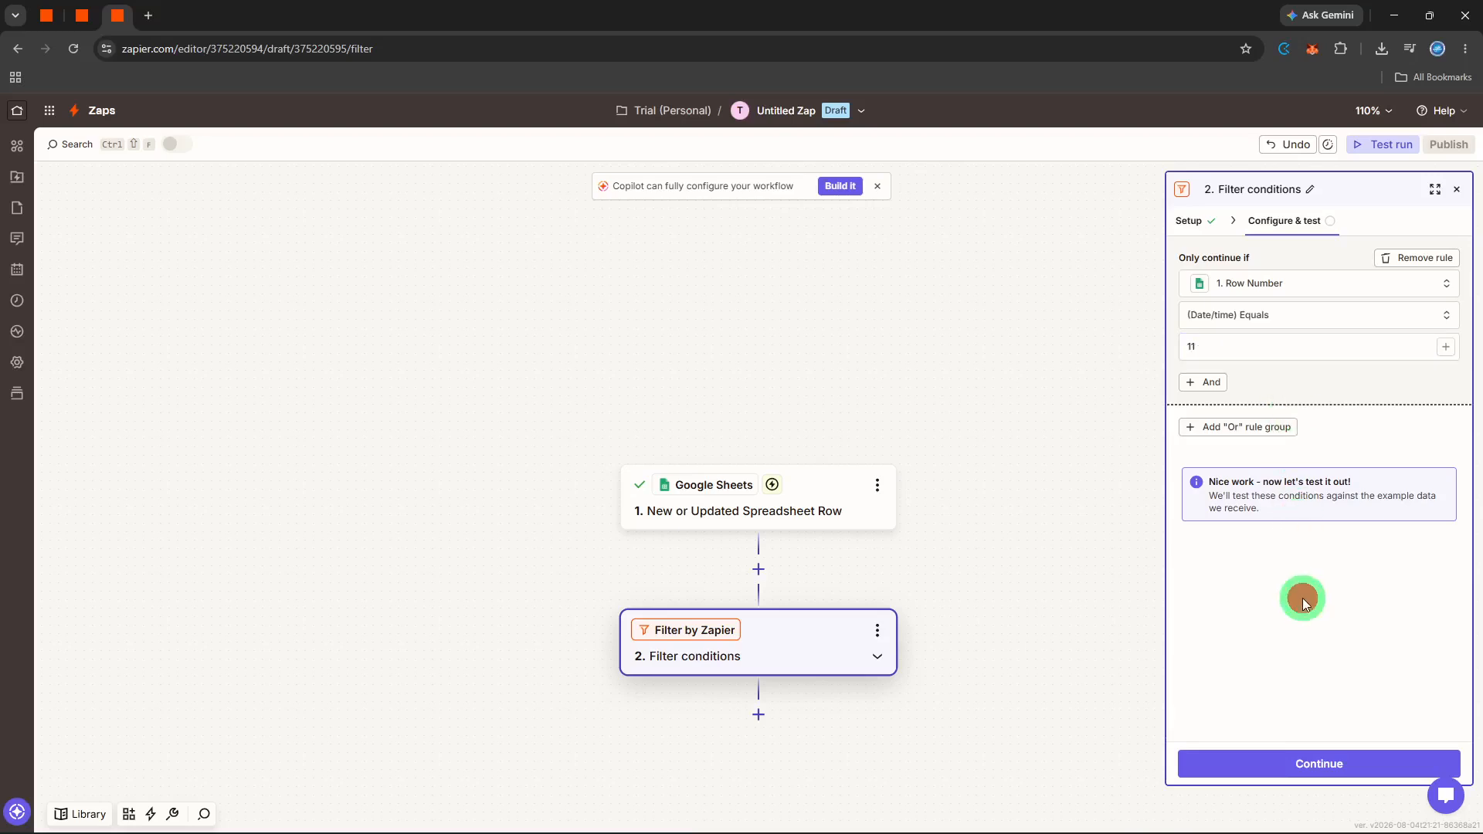
click(1299, 754)
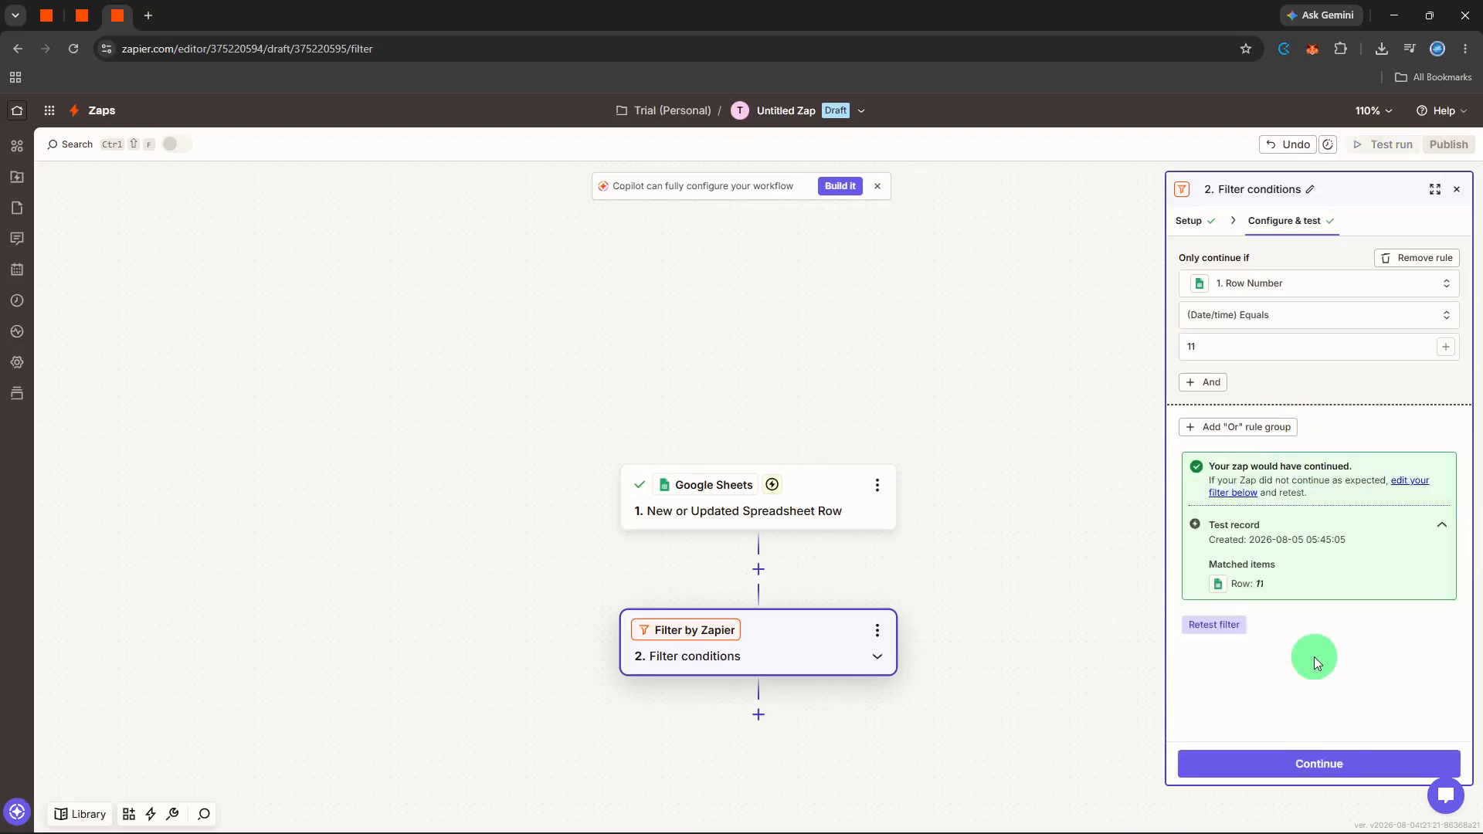
- Add a third step after the filter with Slack as its action app
click(1287, 766)
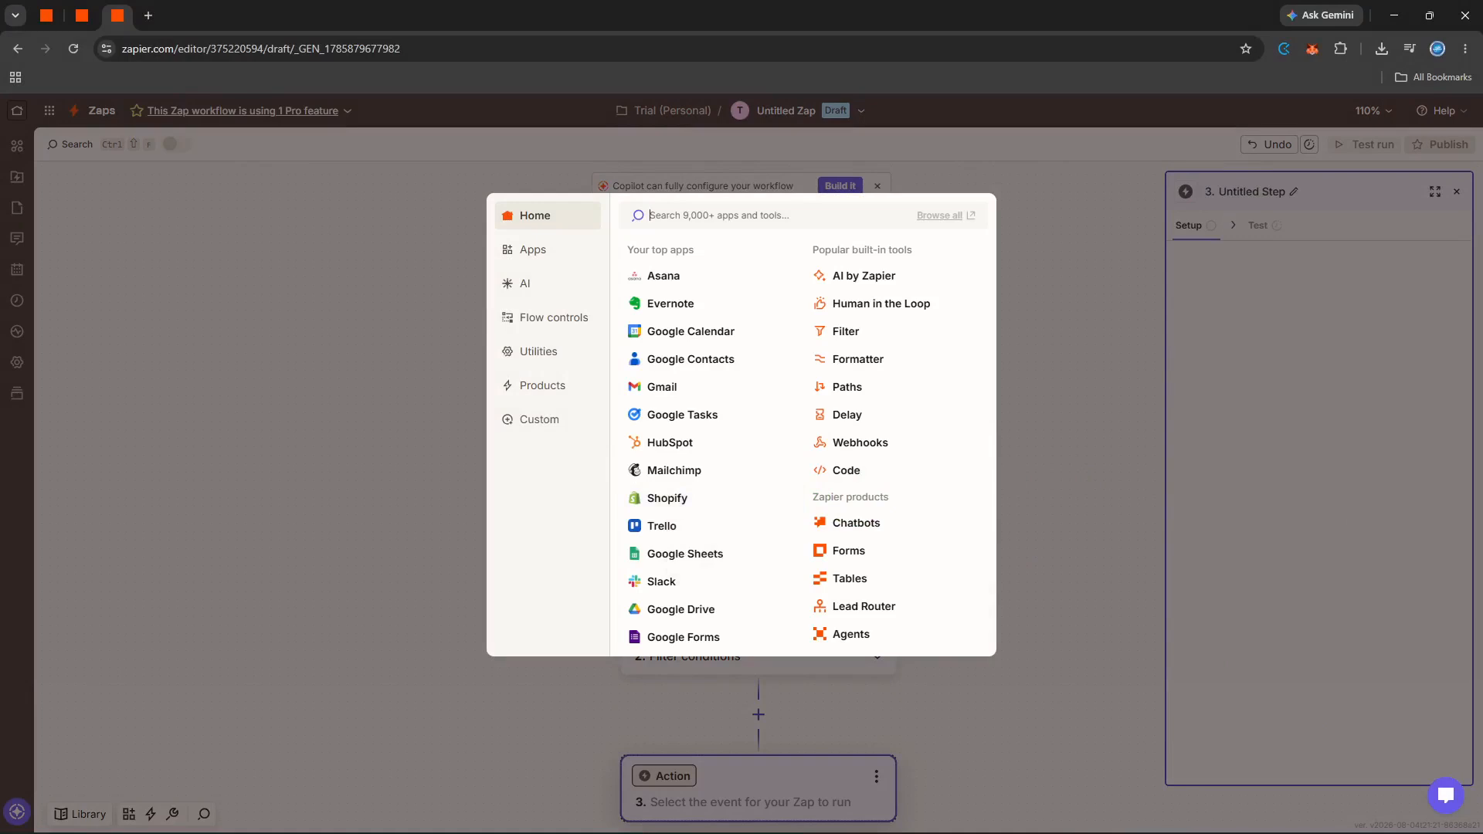
text(slack)
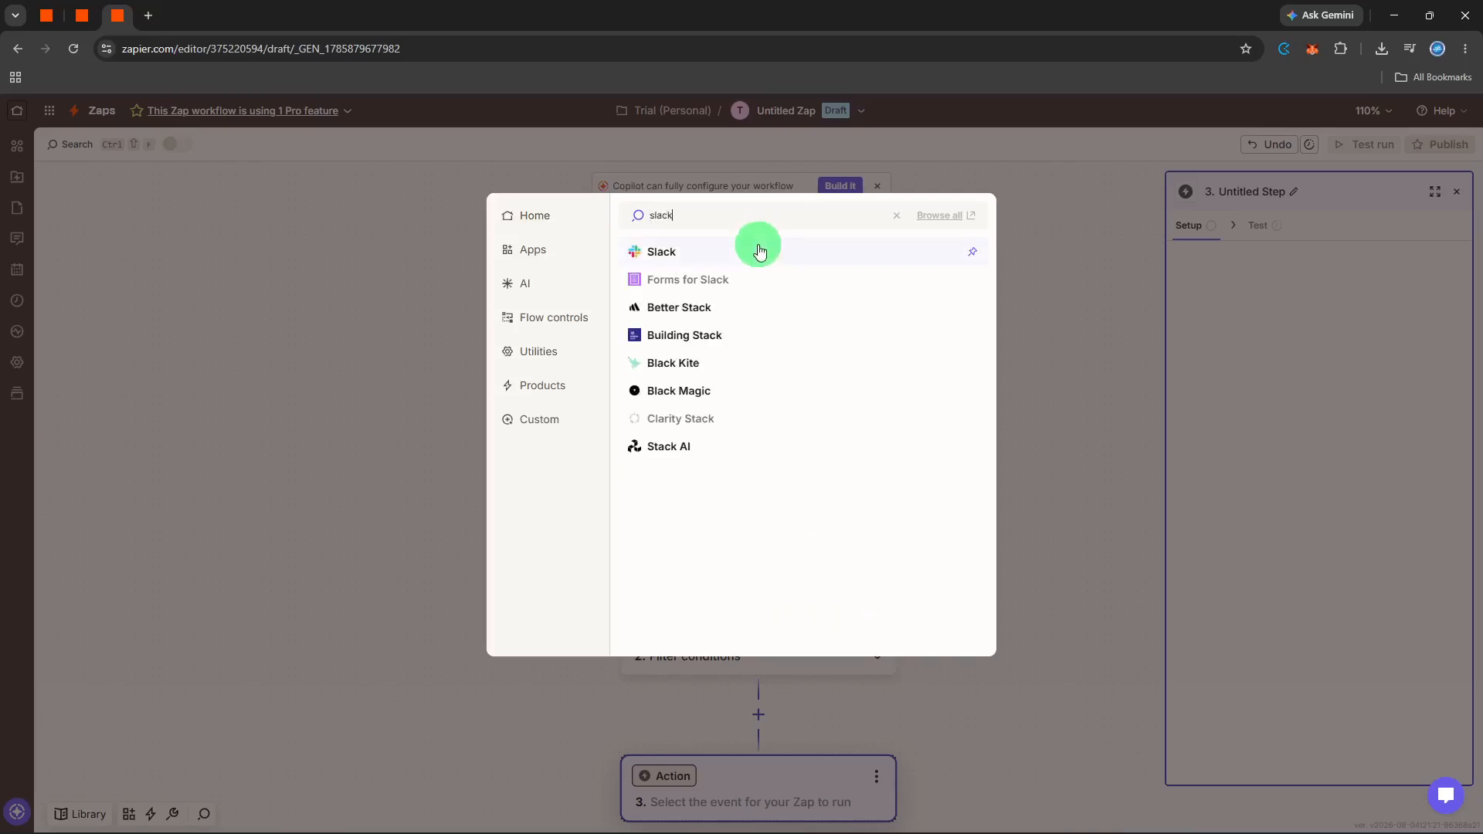
click(757, 245)
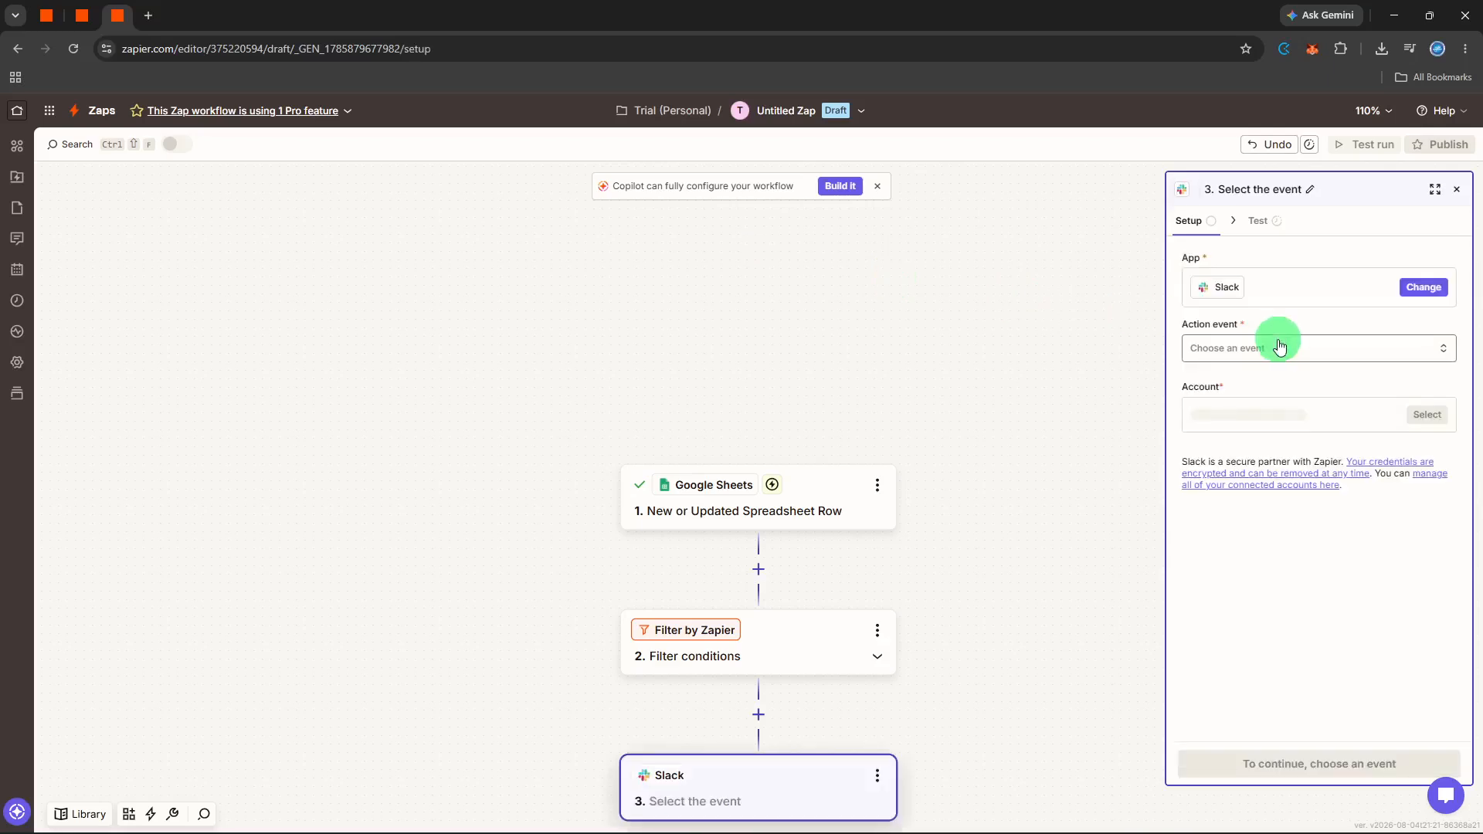
- Set the Slack step's action event to Send Channel Message and accept the setup with the connected account
click(1279, 345)
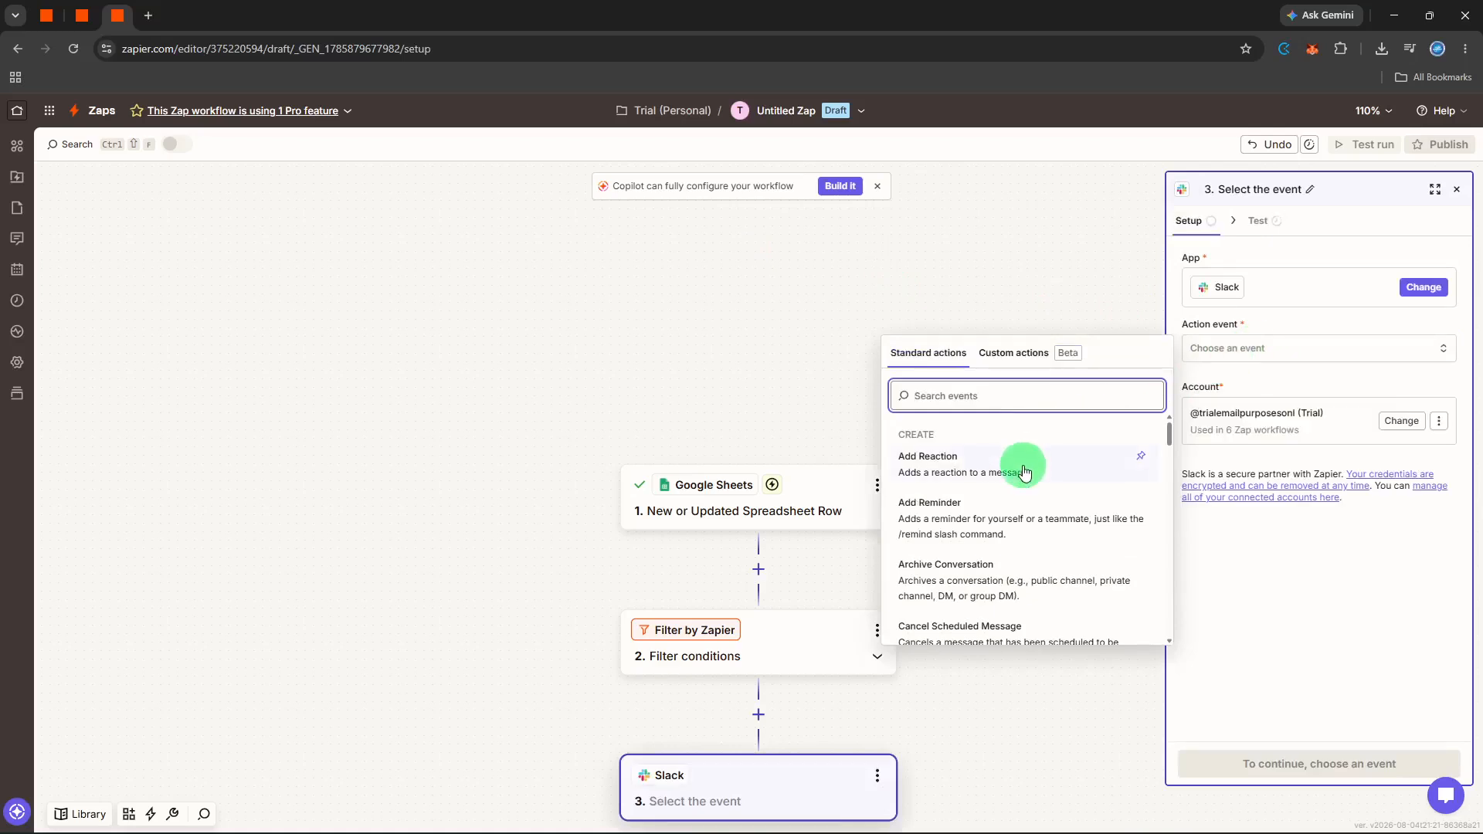
text(se)
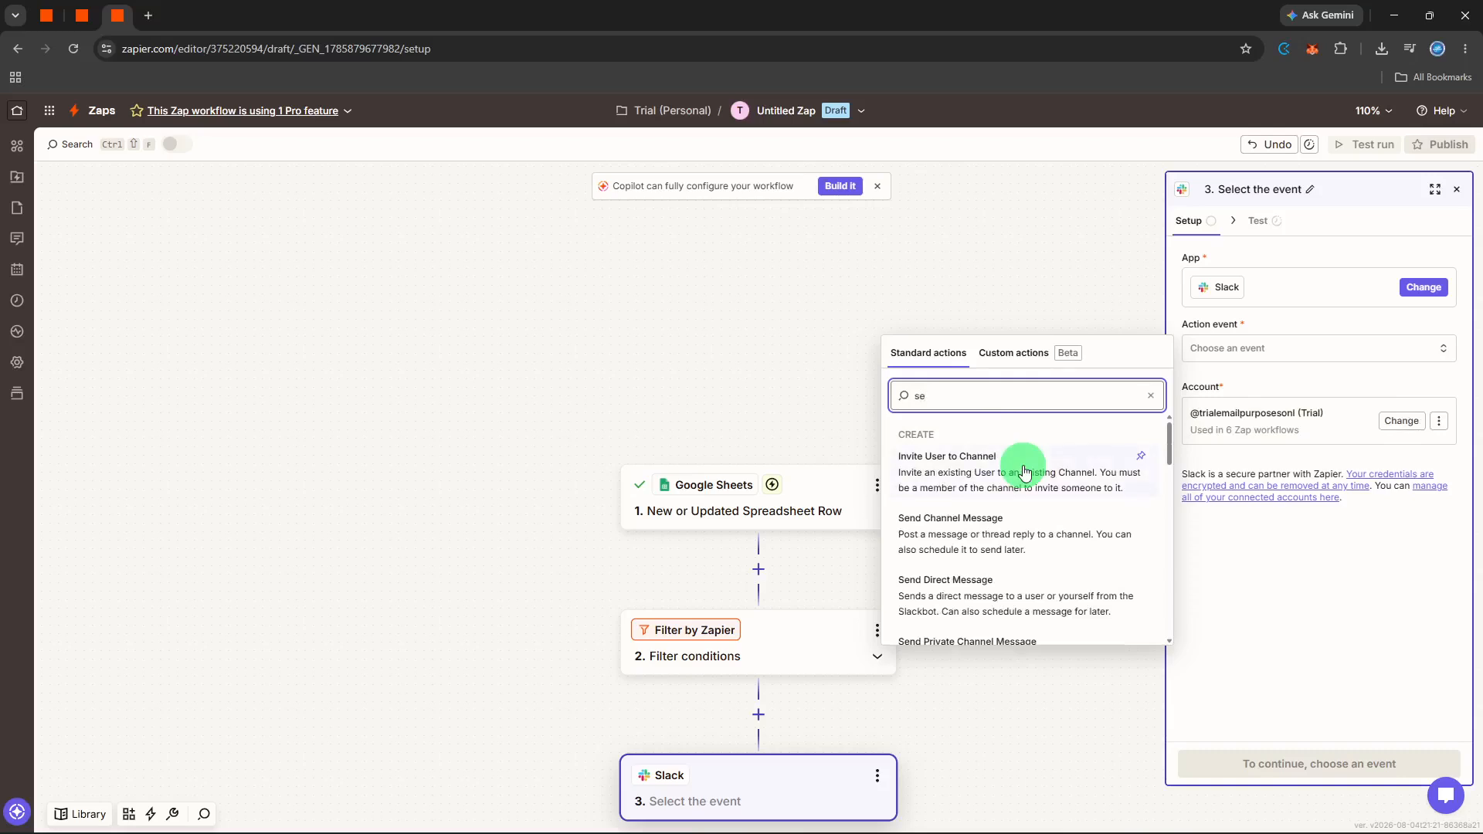
click(1000, 533)
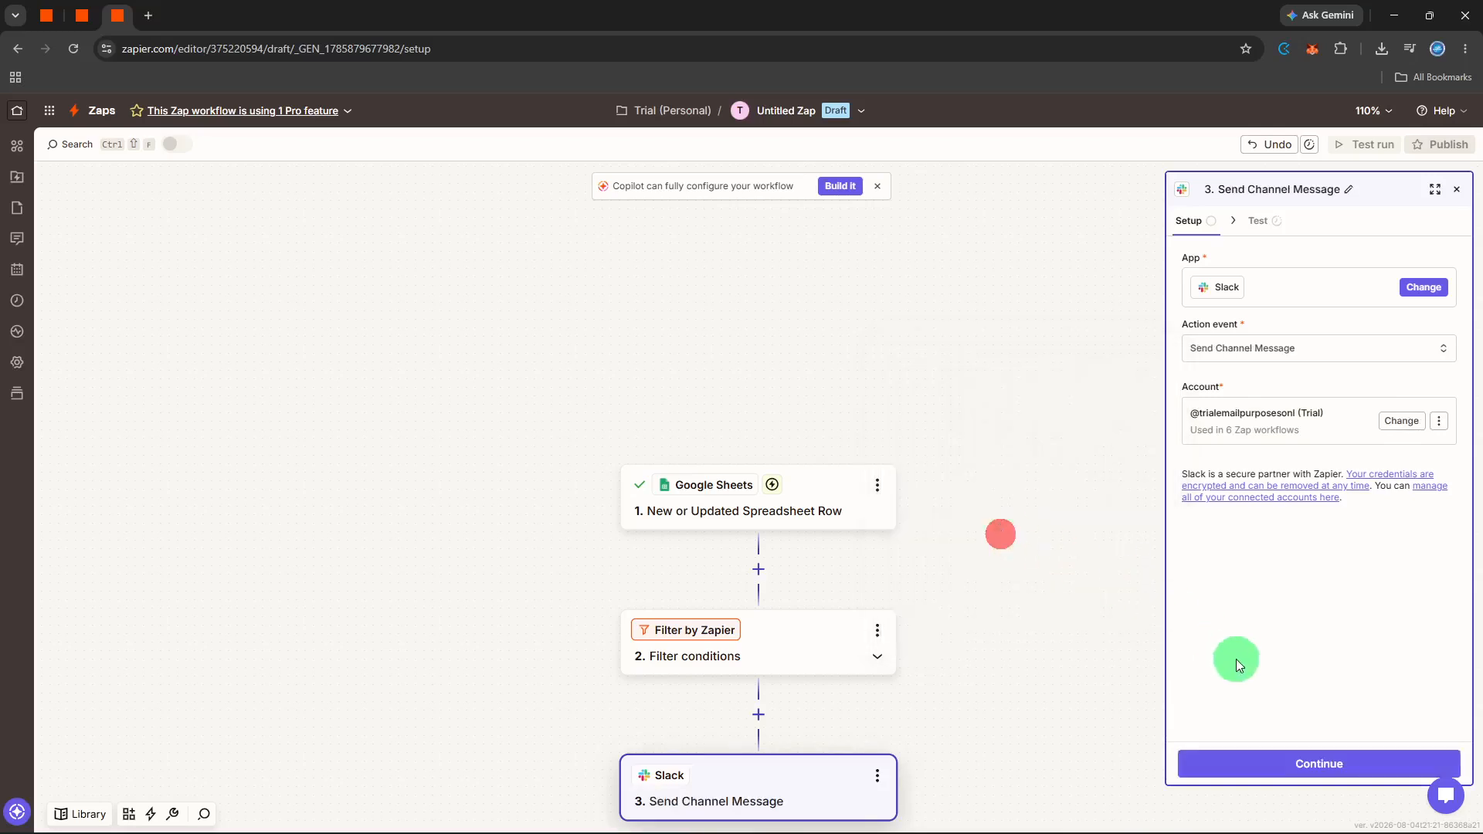
click(1267, 761)
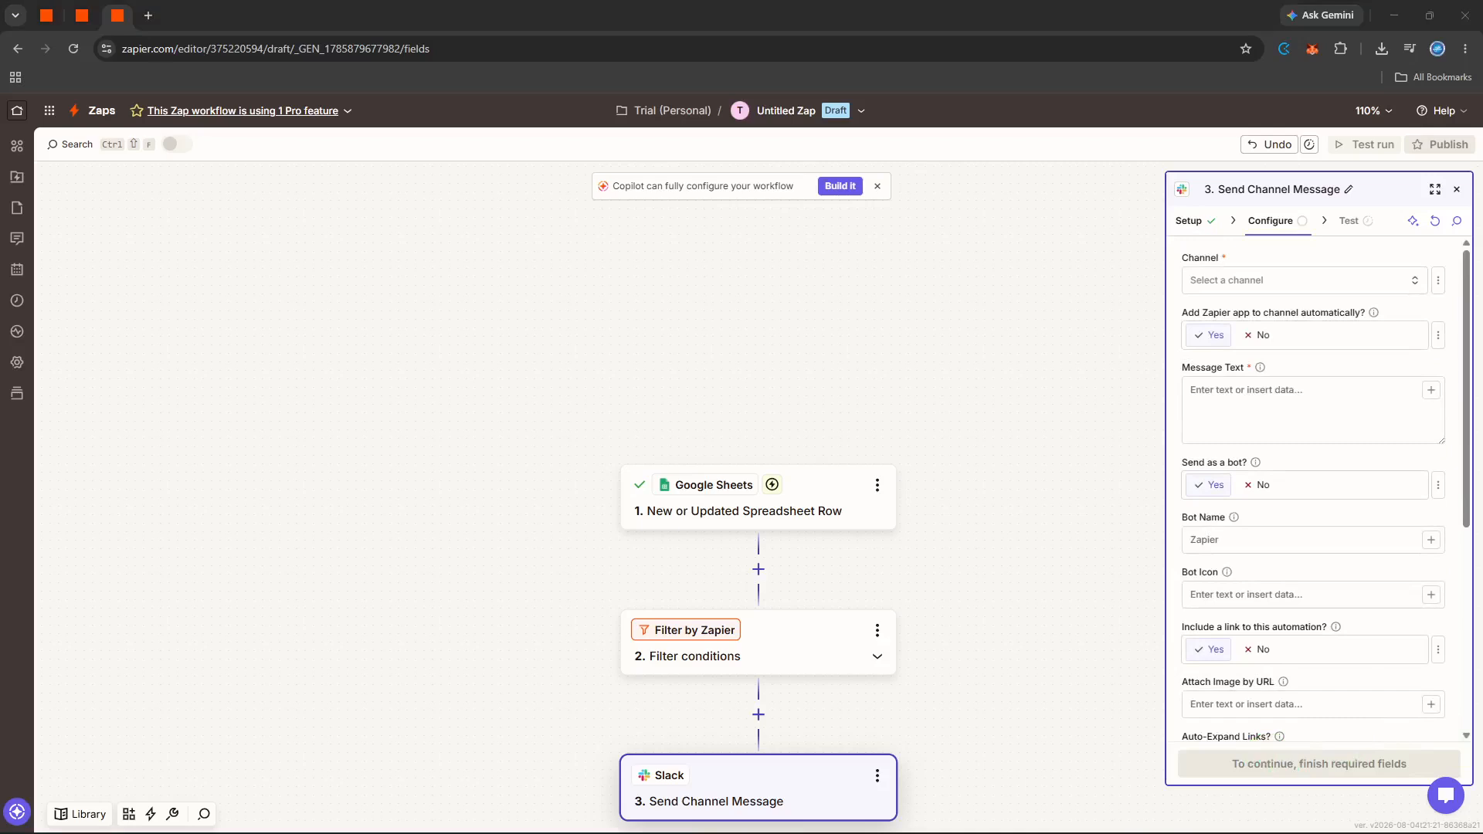
- Choose first-project as the Slack channel and enter "New order! High value :)" as the message text
click(1374, 292)
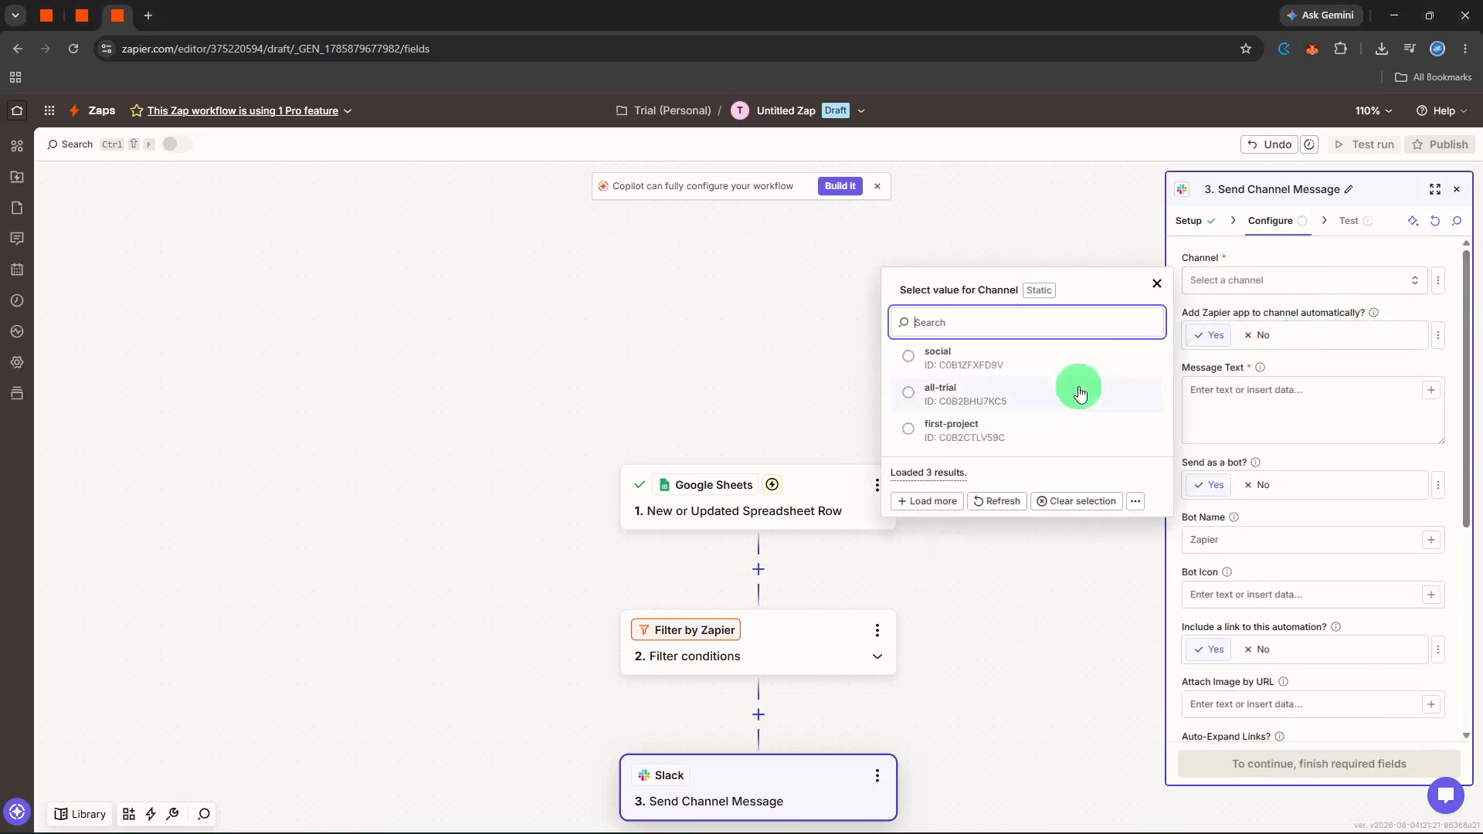
click(1065, 422)
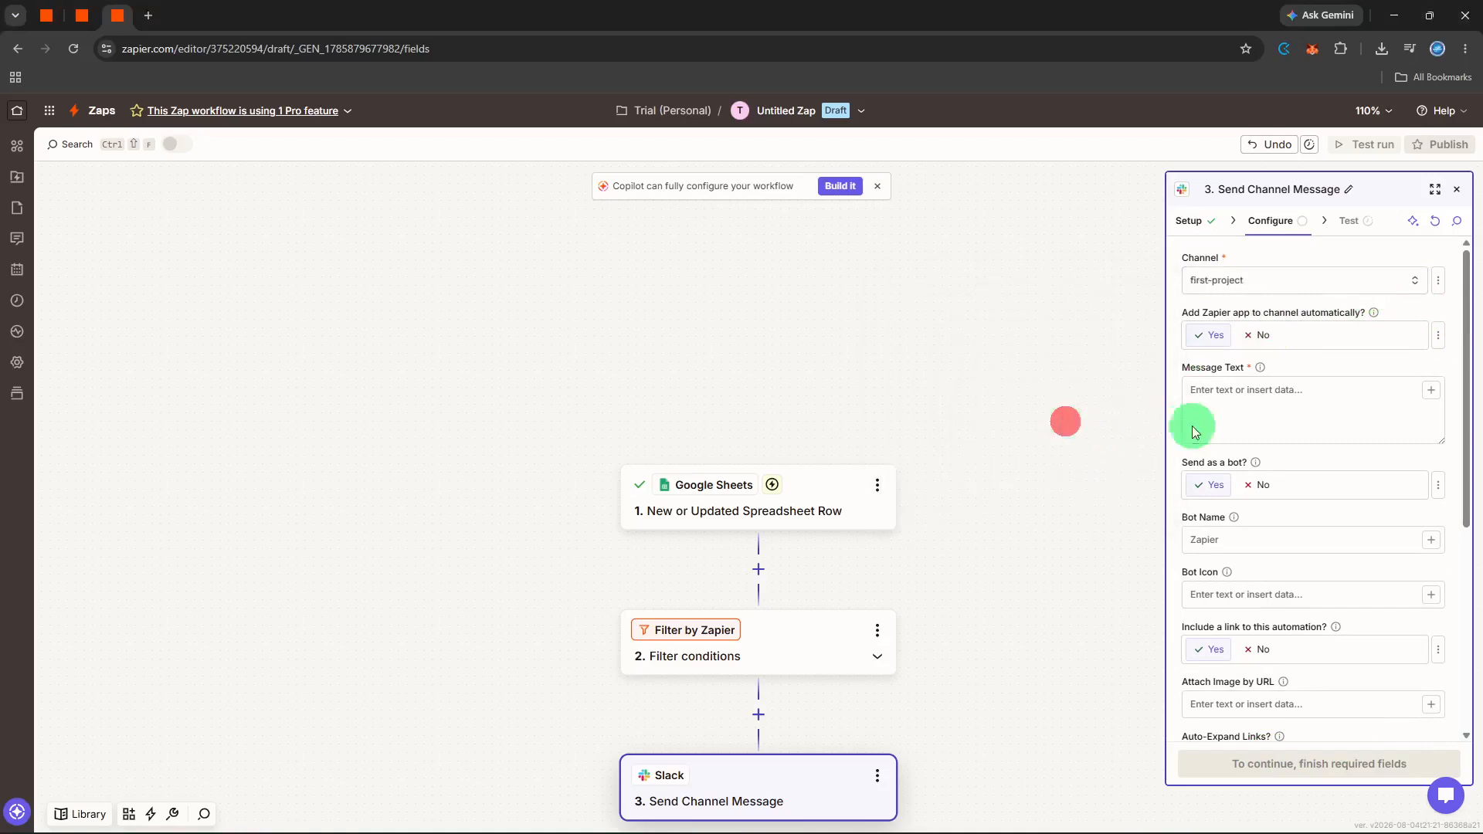
click(1223, 421)
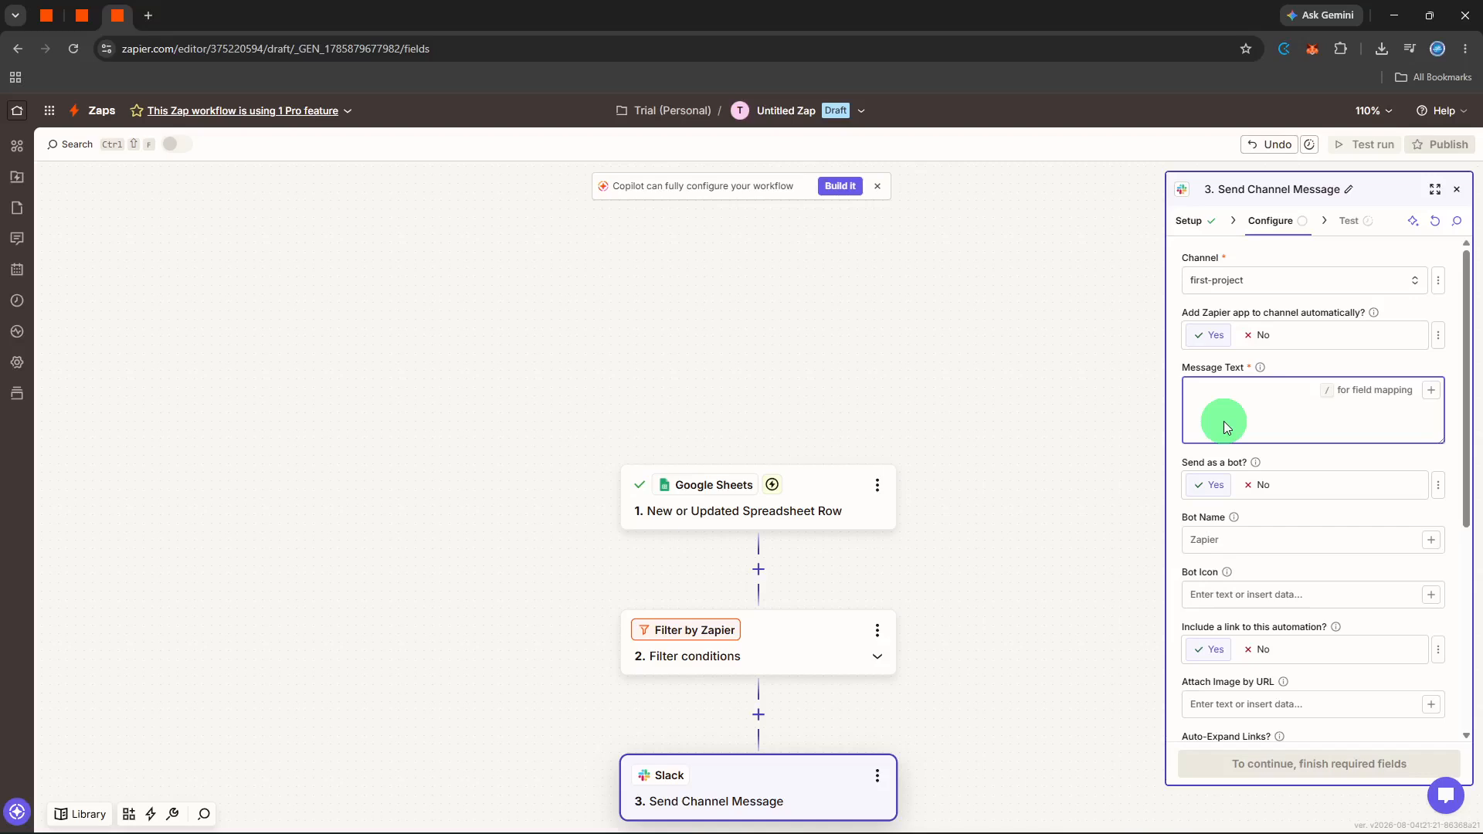
text(New order! High v)
text(alue)
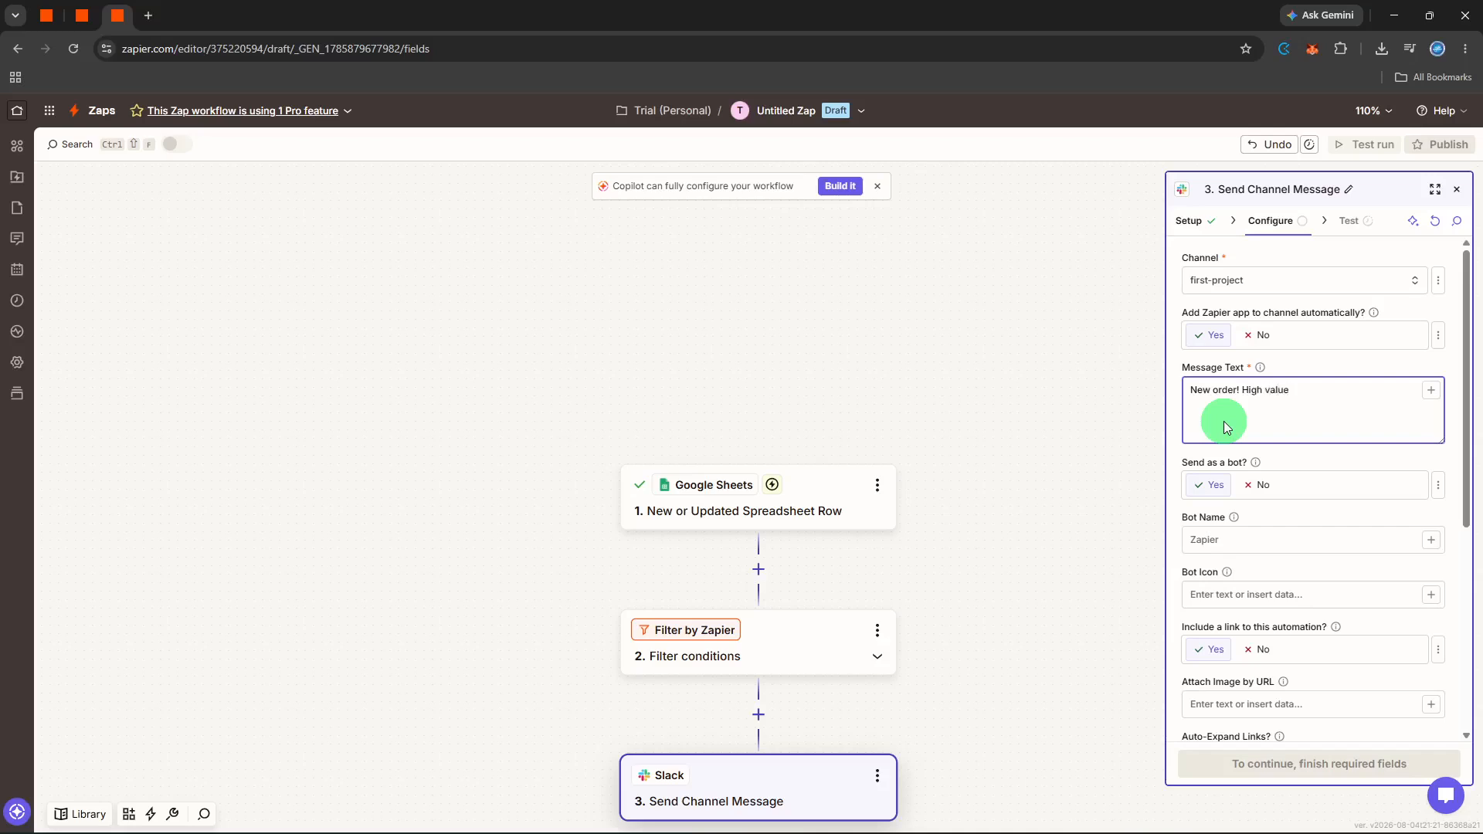
text( :))
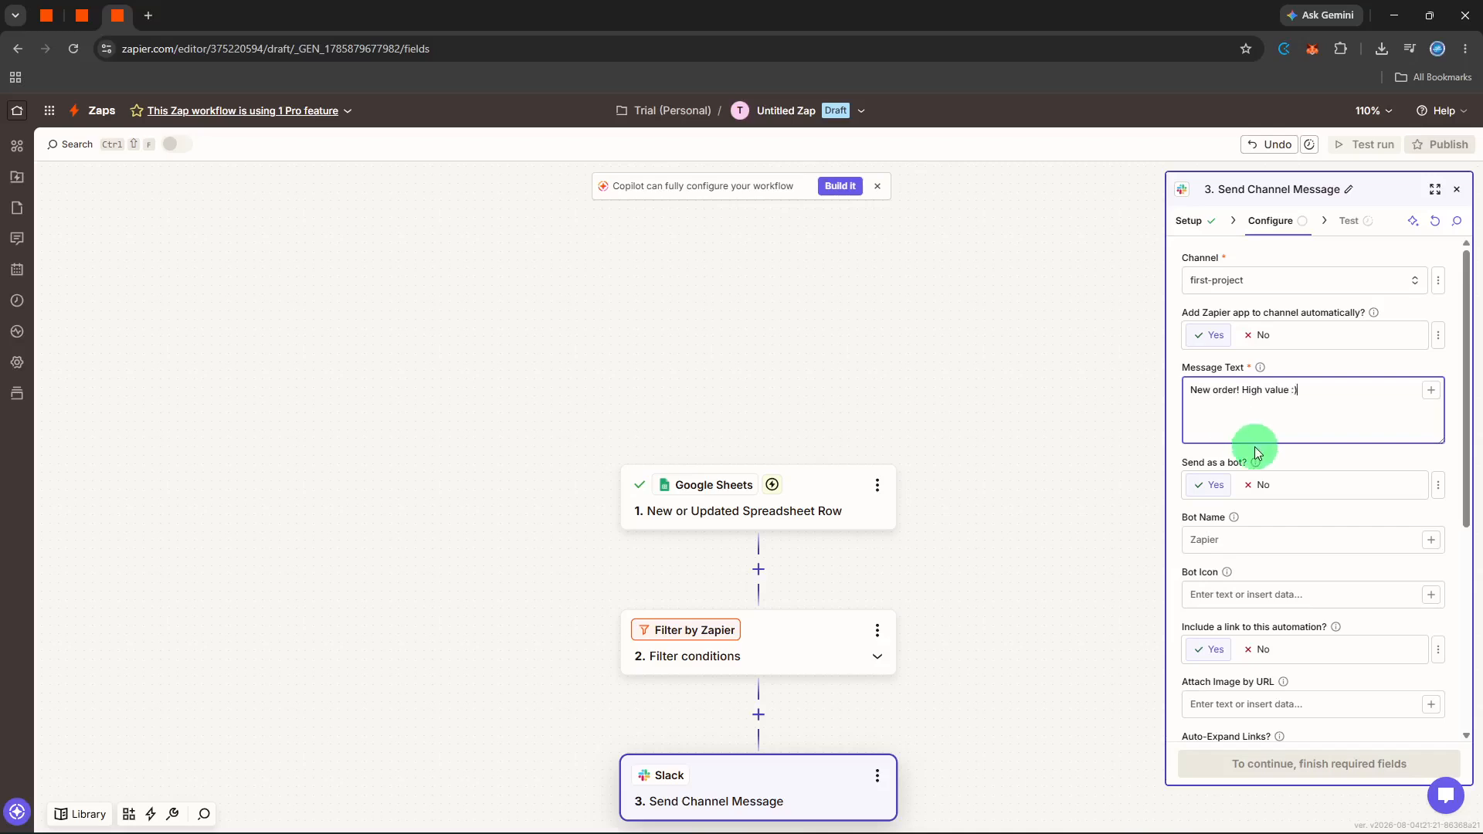
click(1252, 440)
- Set the automation link, Auto-Expand Links, and Link Usernames and Channel Names options to No for the Slack message
scroll(1388, 536, down, 1)
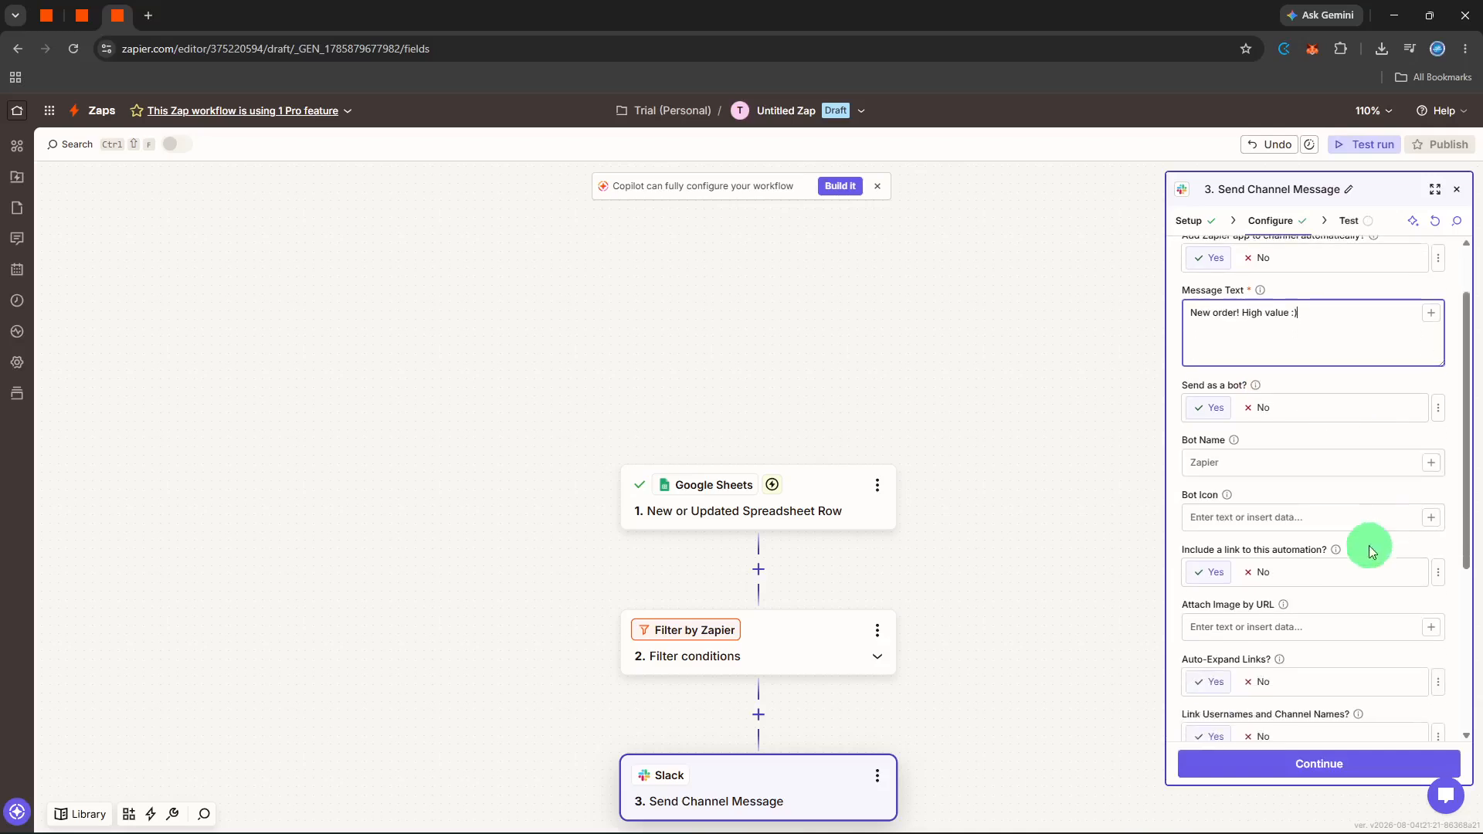
click(1257, 573)
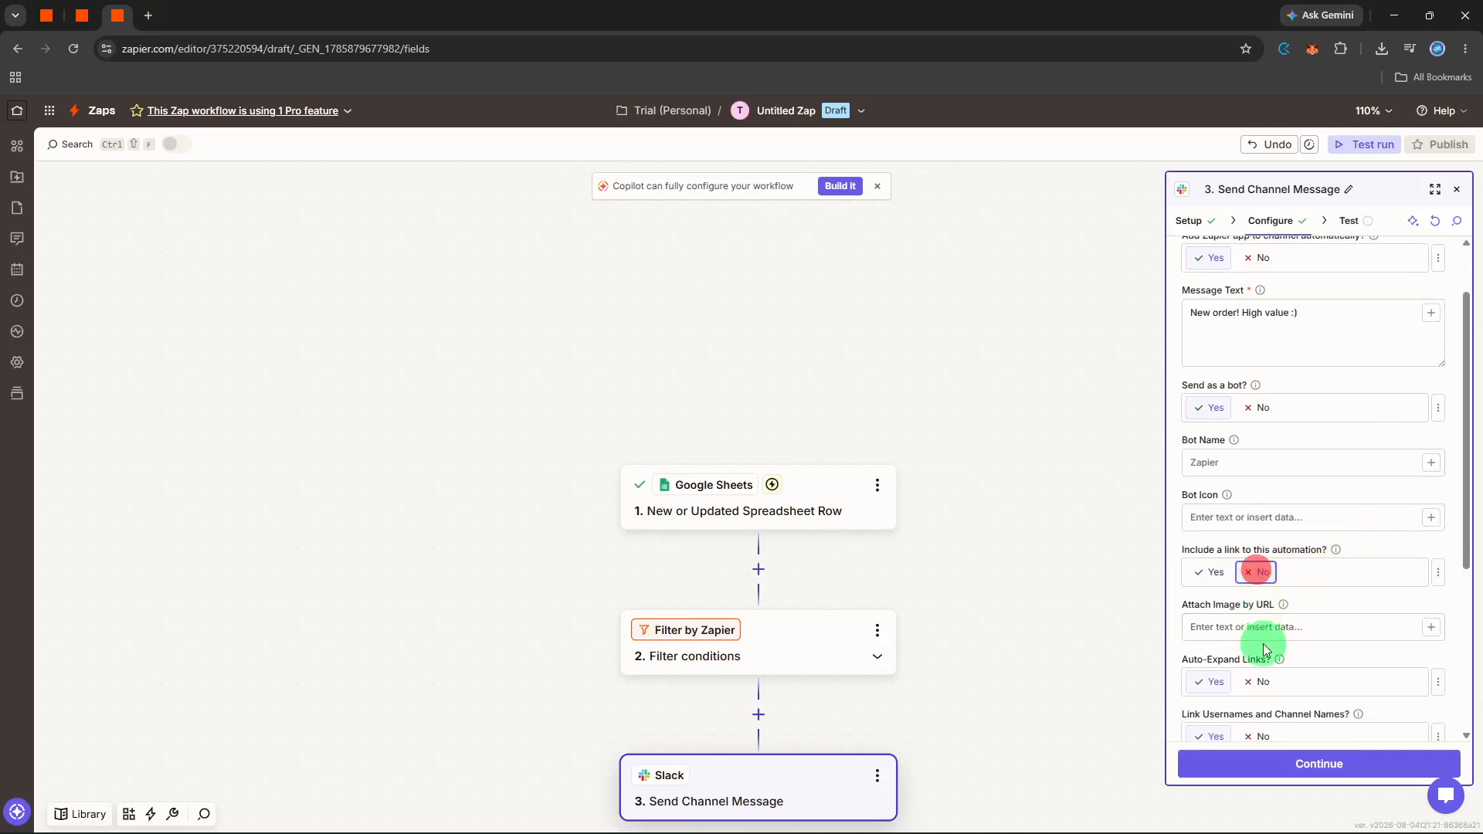
click(1258, 681)
scroll(1295, 651, down, 2)
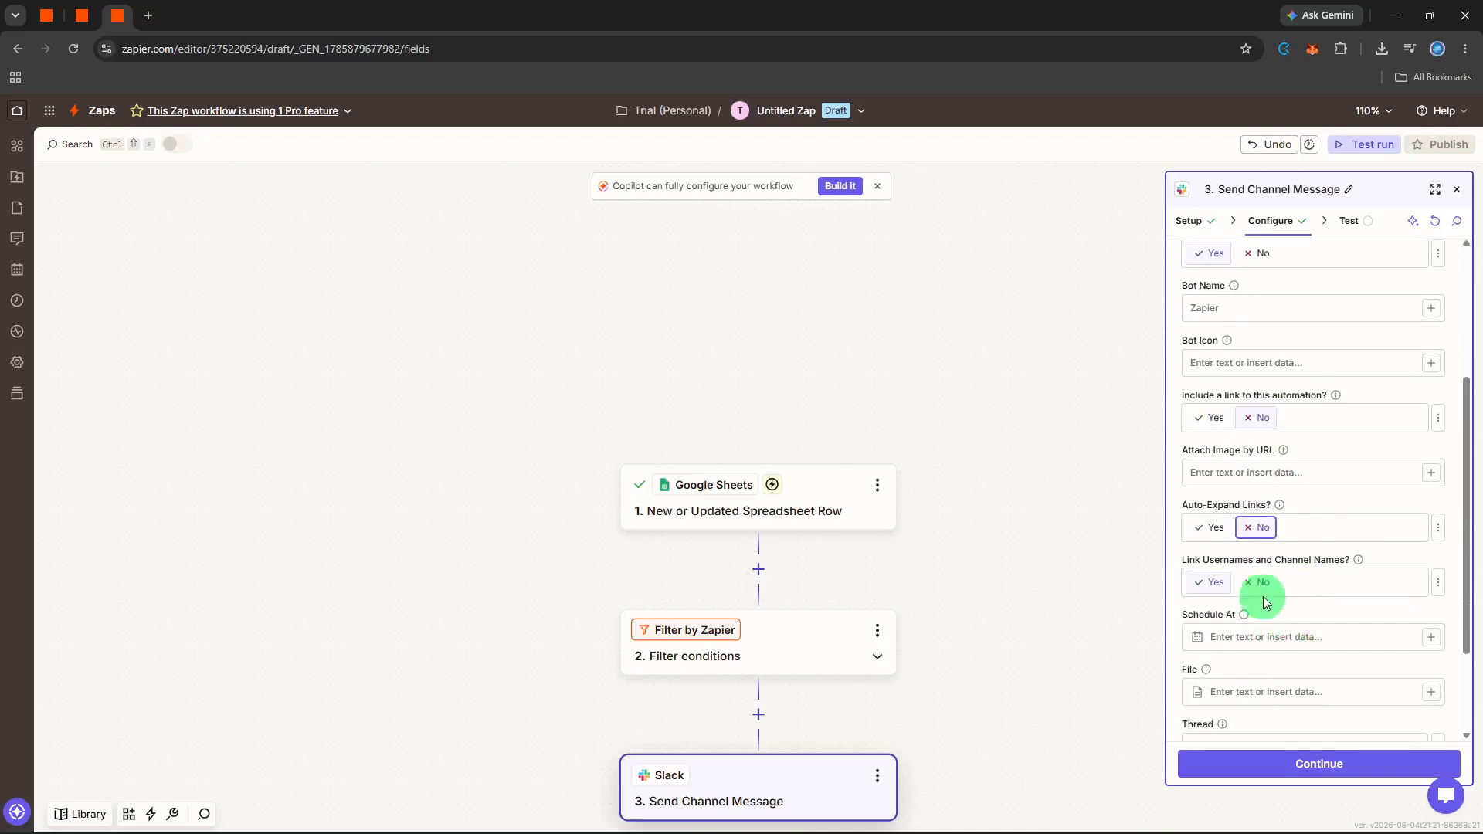
click(1259, 585)
- Name the bot that sends the Slack message "Order Alerts"
scroll(1291, 614, up, 2)
scroll(1290, 614, up, 2)
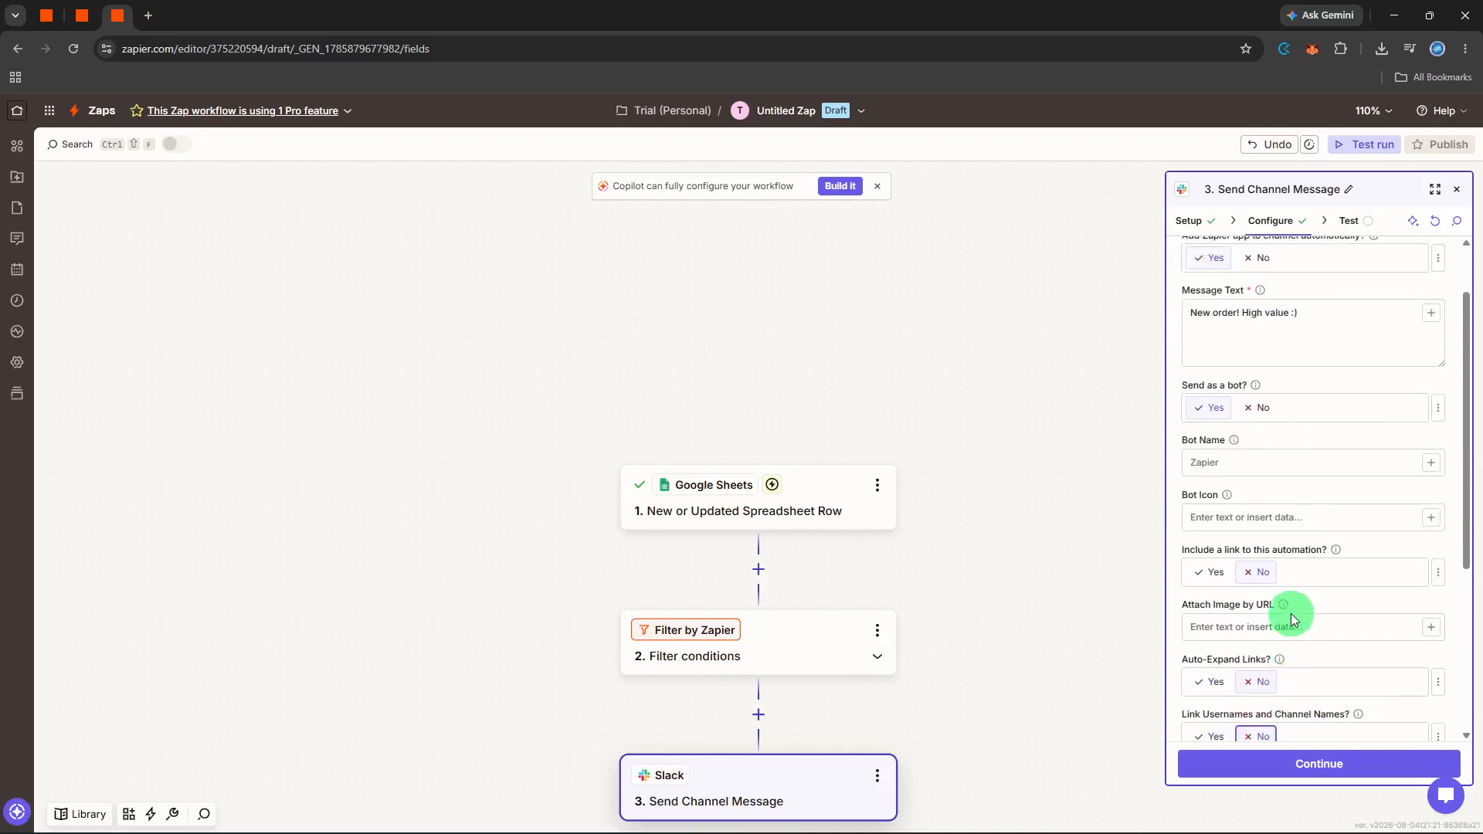
click(1278, 546)
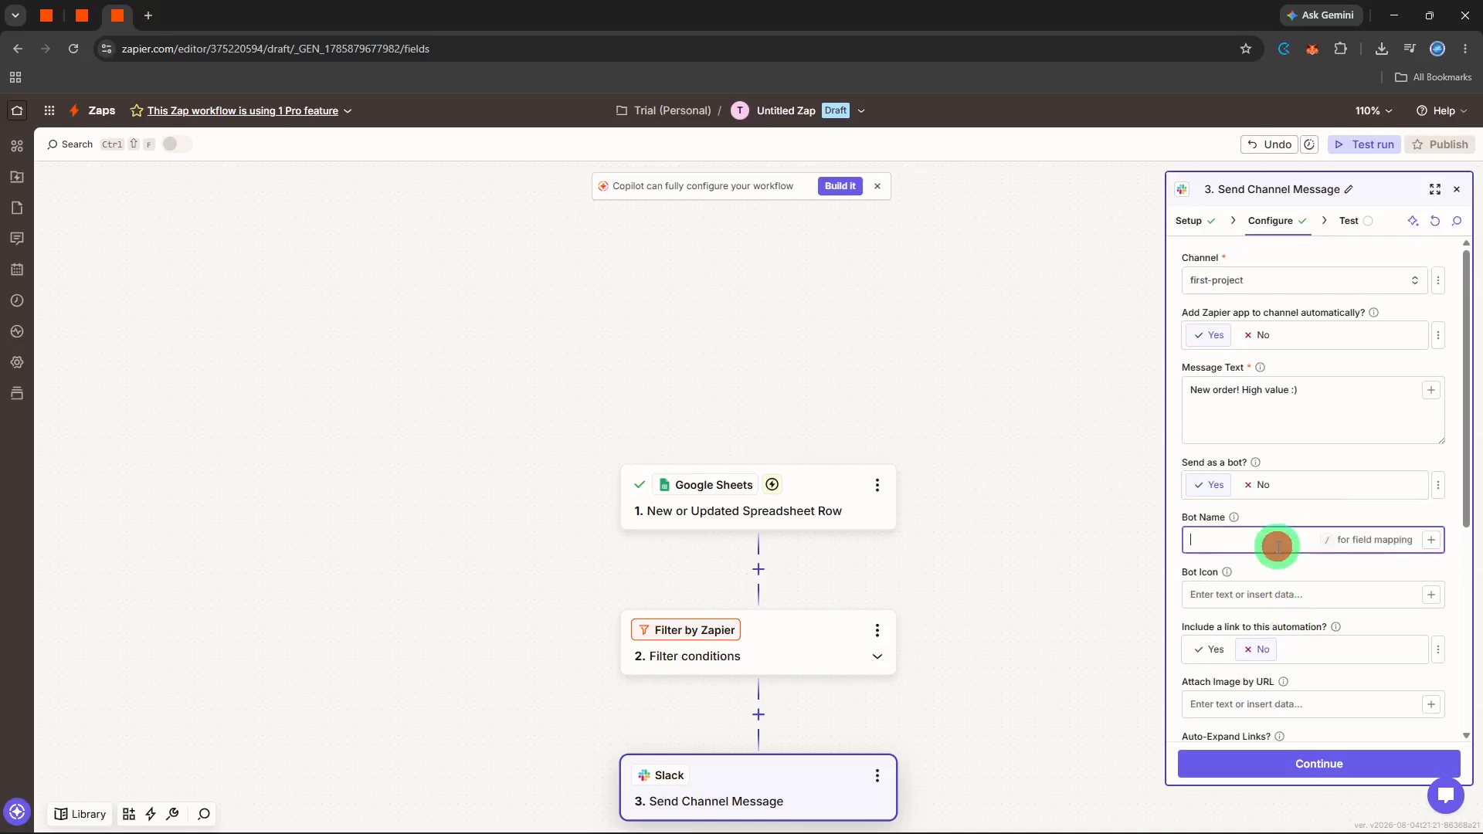
text(Order Alerts)
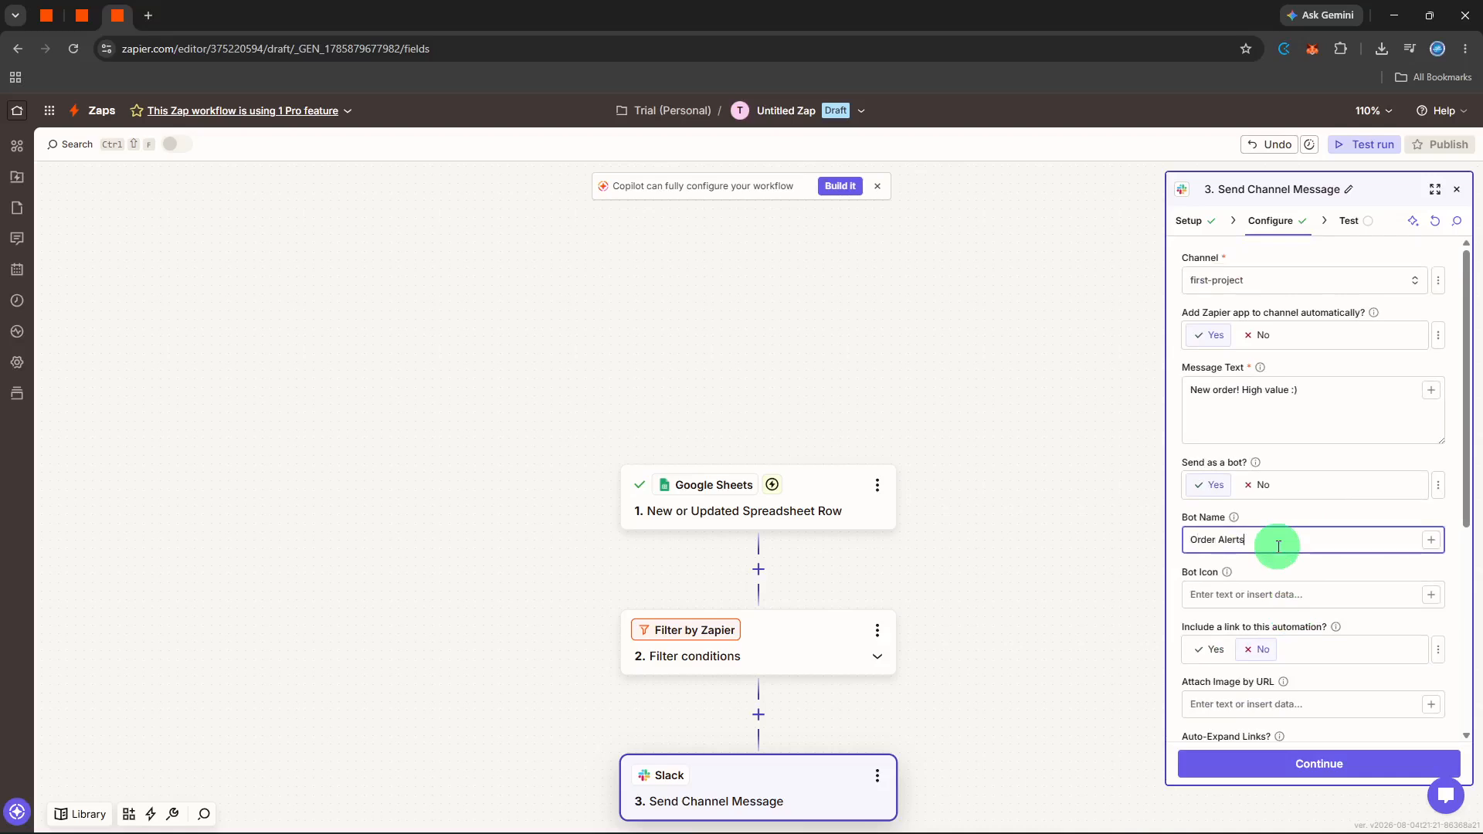
click(1286, 593)
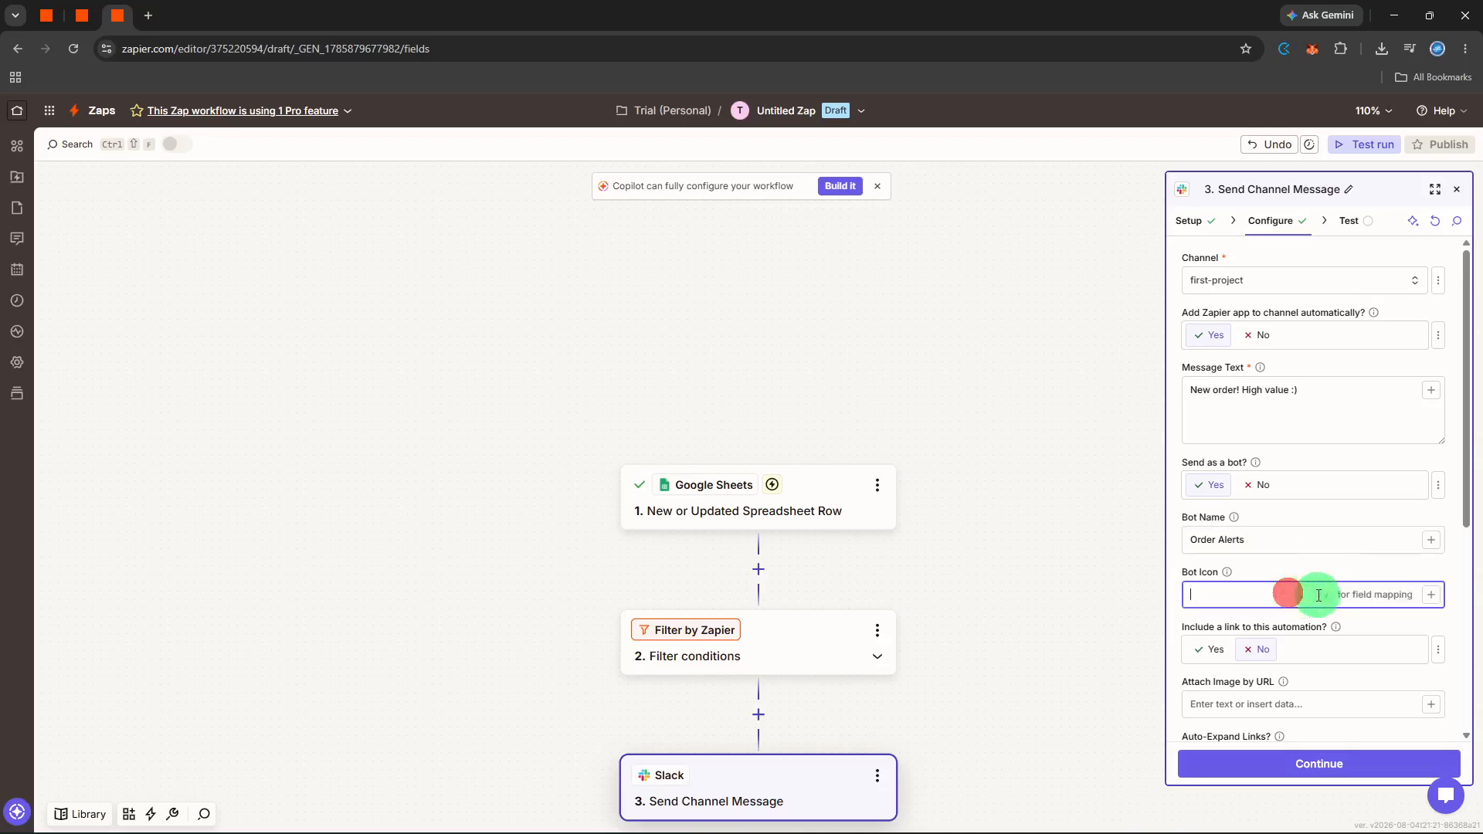
click(1430, 595)
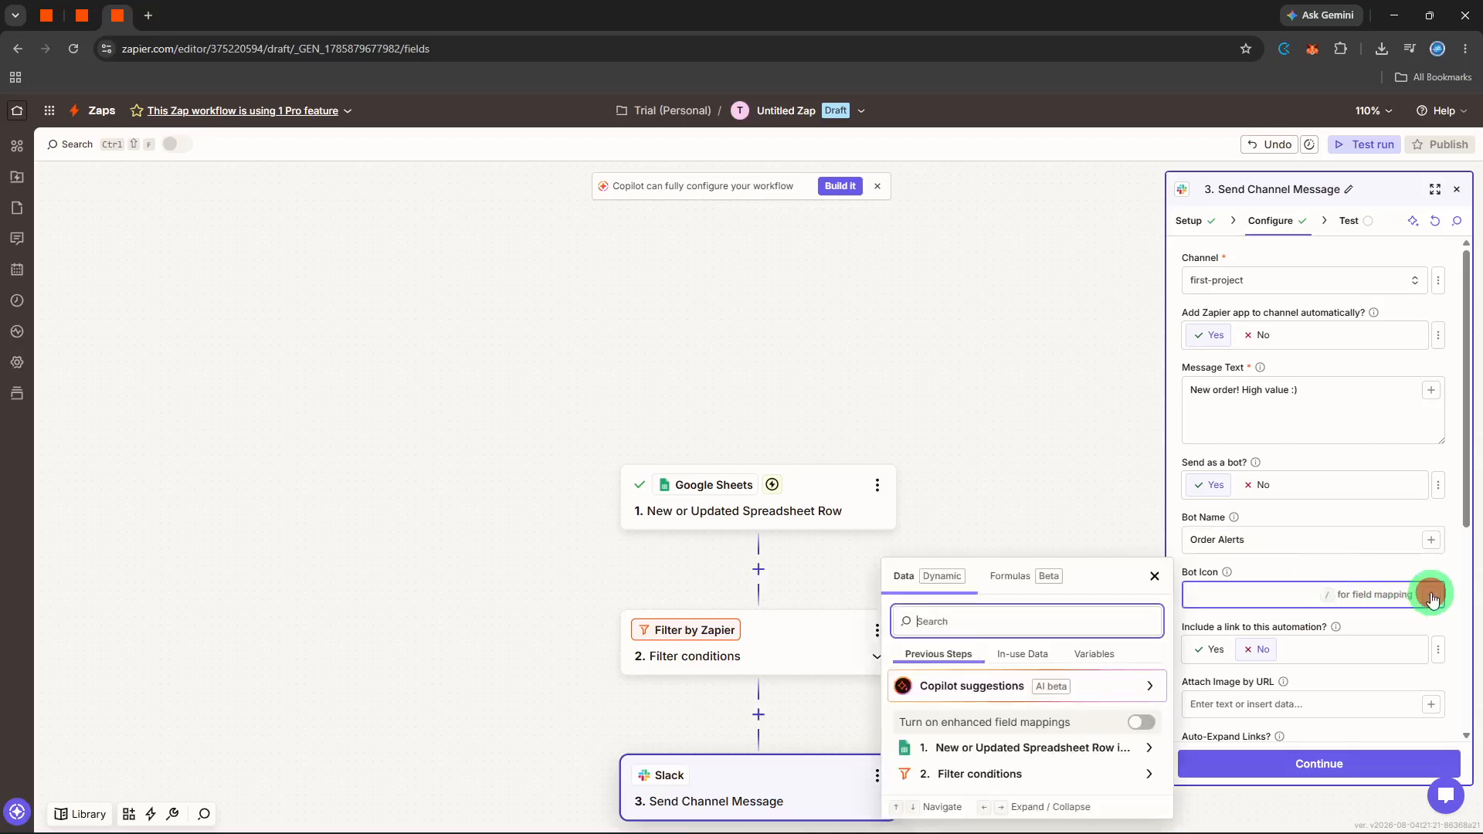
click(1322, 550)
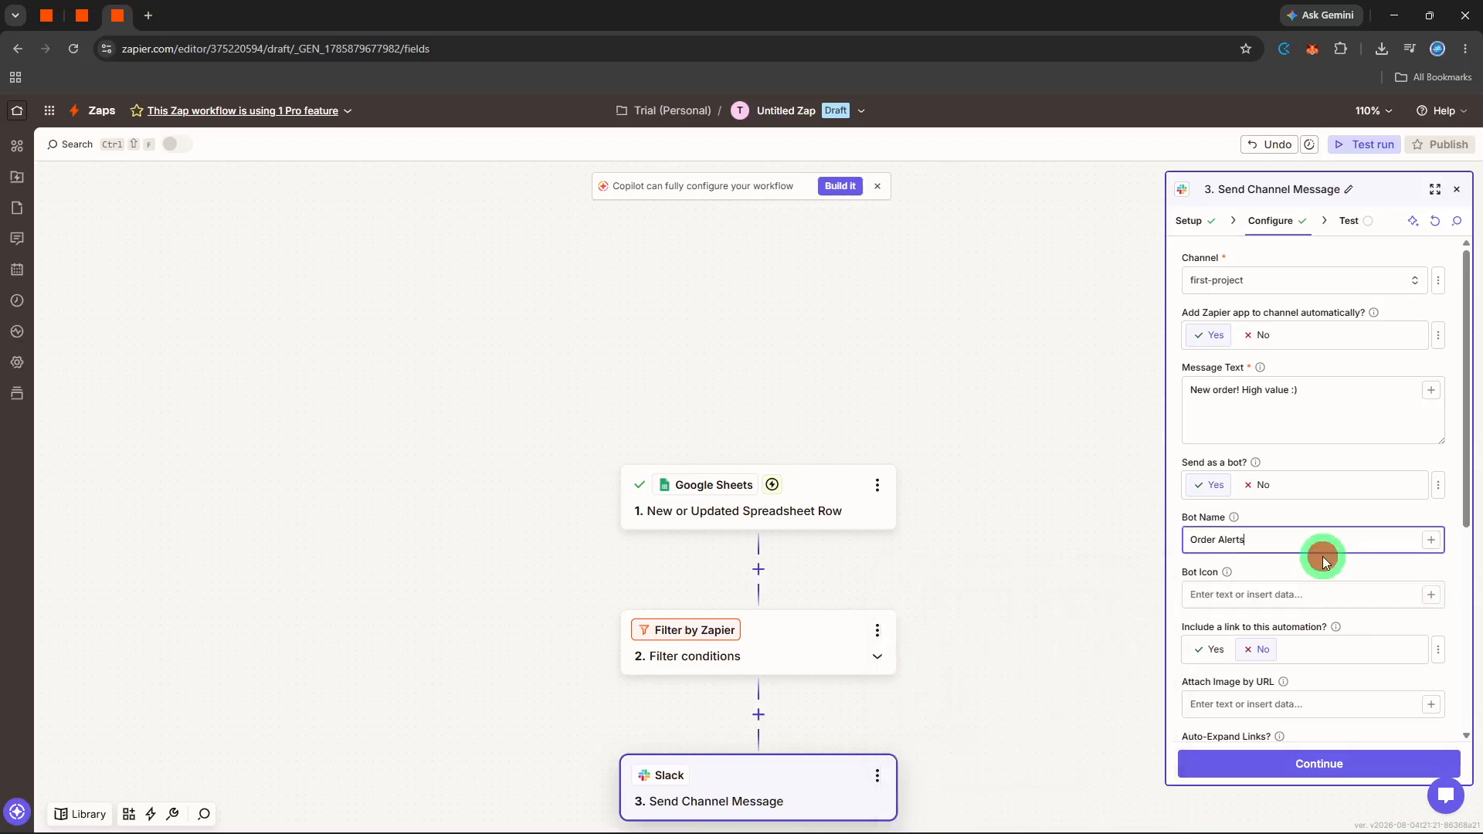
- Accept the Slack message configuration and test the step by sending the message to Slack
scroll(1329, 581, down, 5)
click(1282, 761)
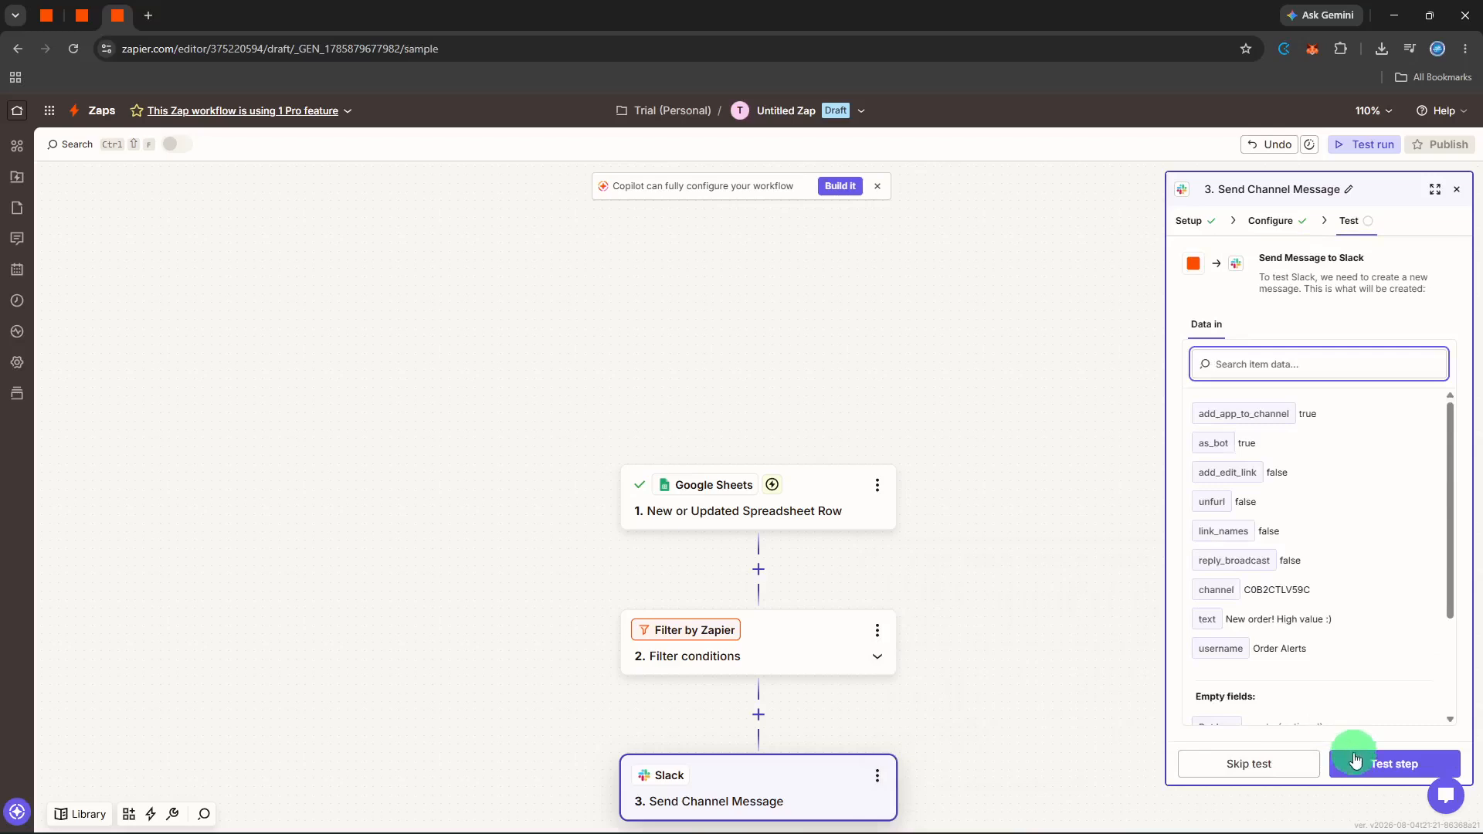
click(1352, 756)
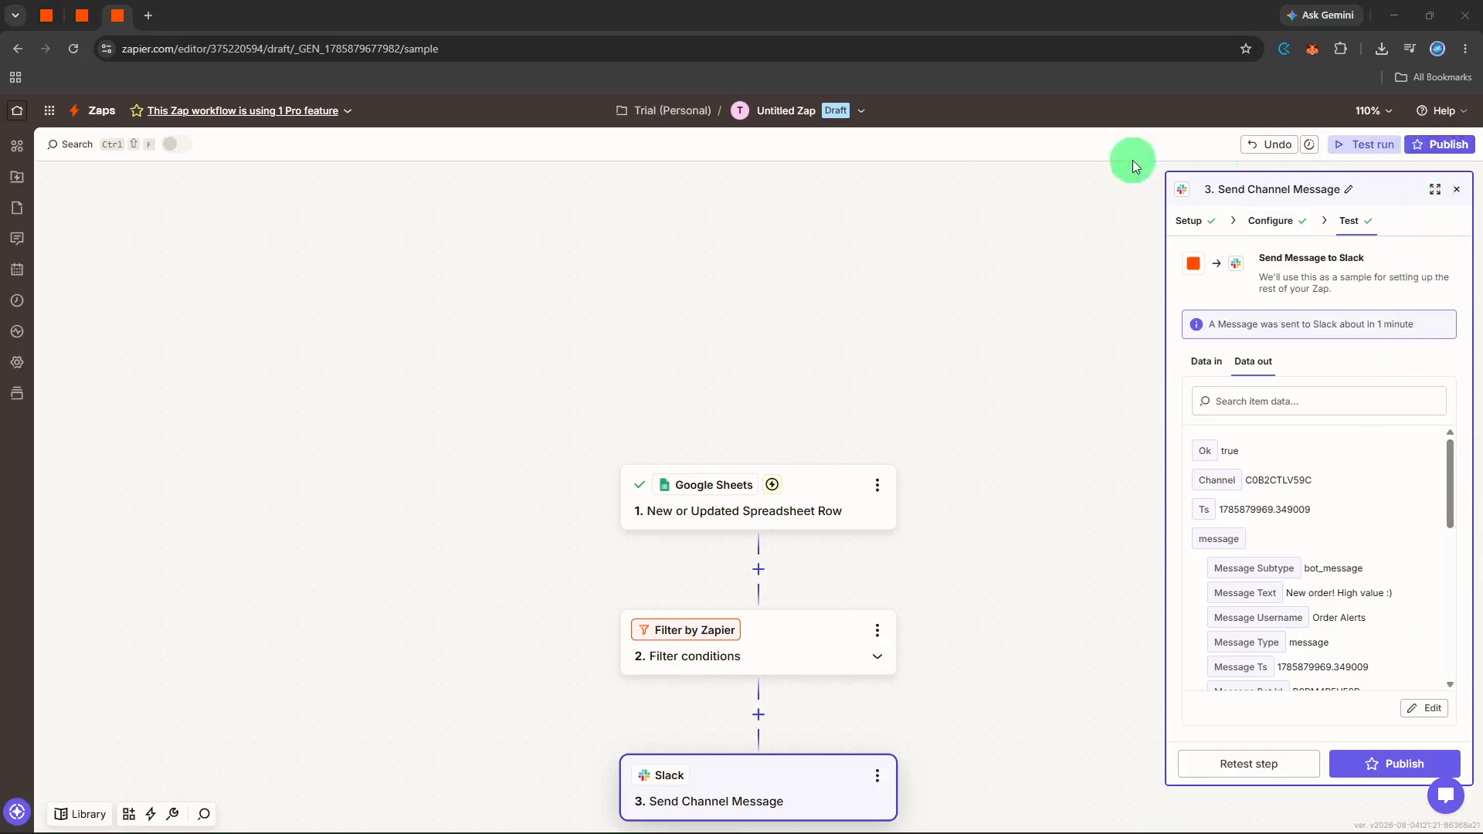
- Rename the untitled Zap as "slack for high value orders"
click(856, 112)
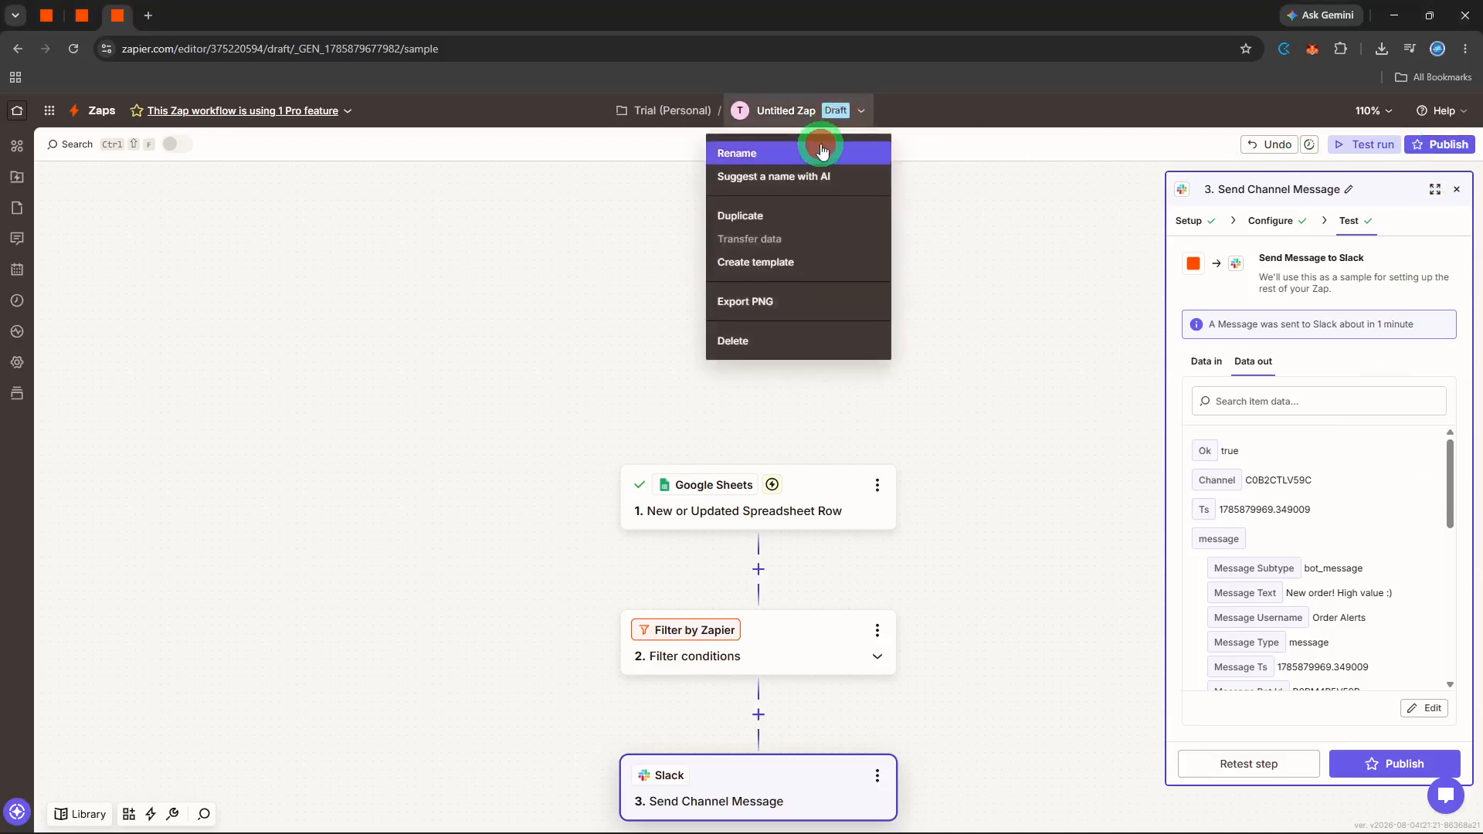
click(820, 144)
text(sl)
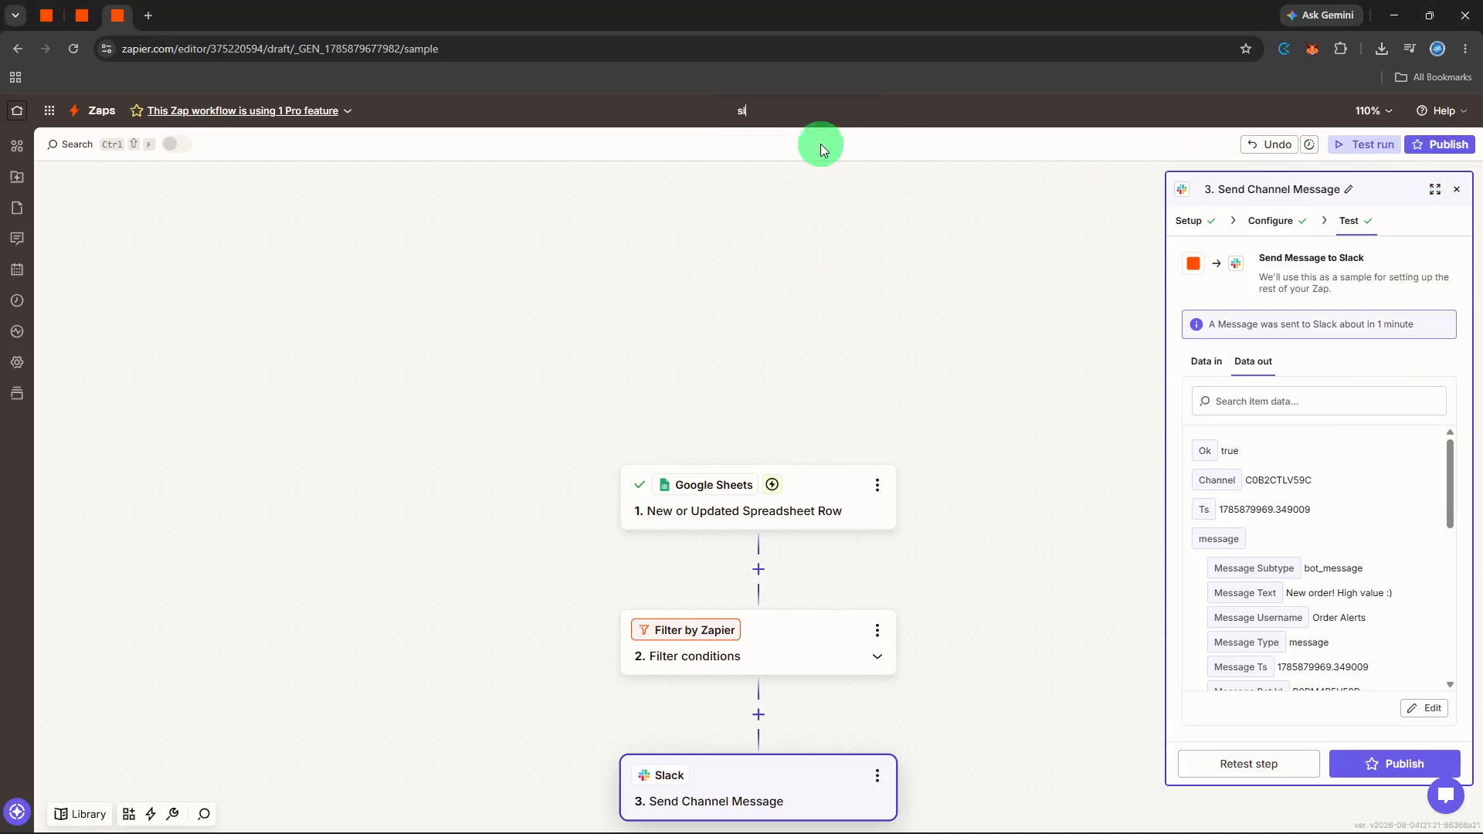
text(ack for high value orders)
key(Return)
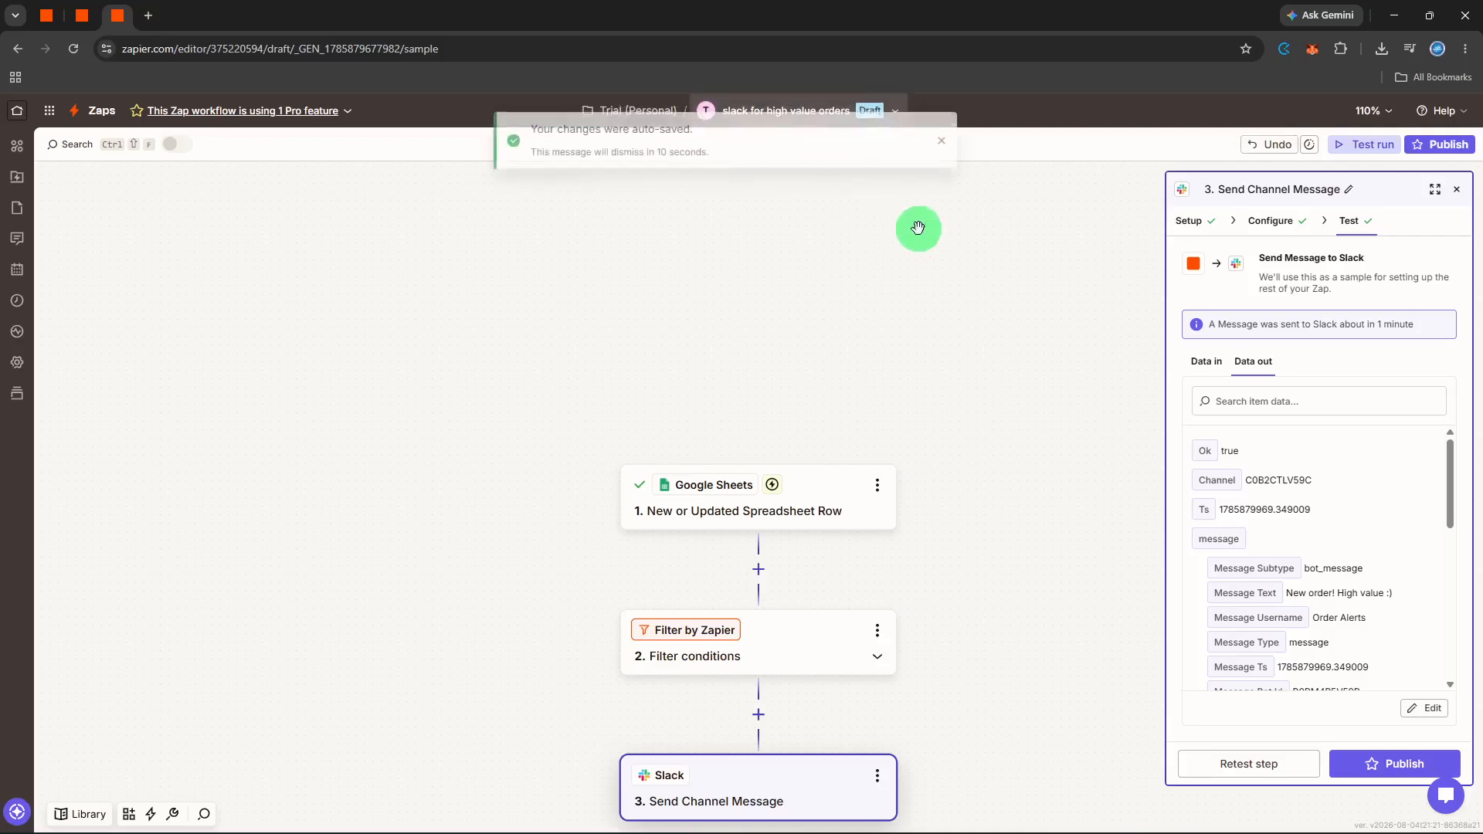